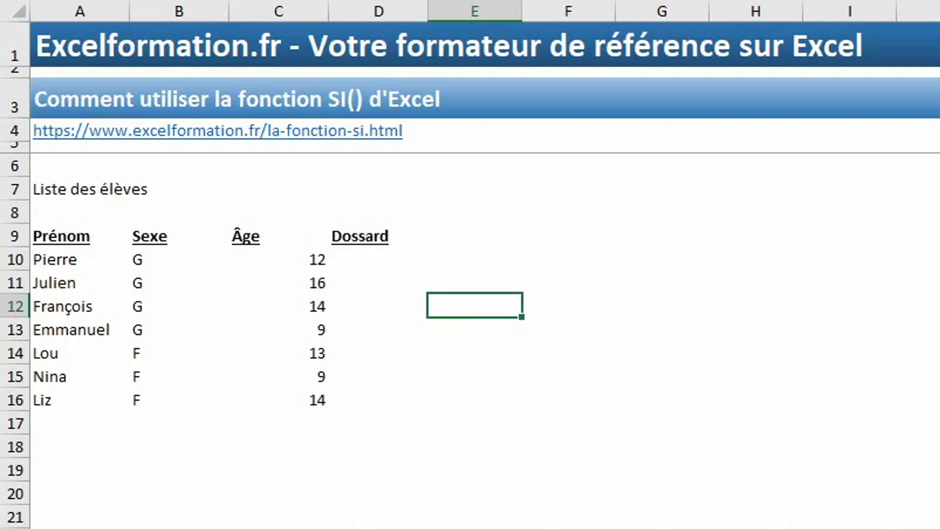
- Start a SI formula in D10, trying 1=2 and then 1<2 as its logical test
left_click(378, 259)
type("=si(")
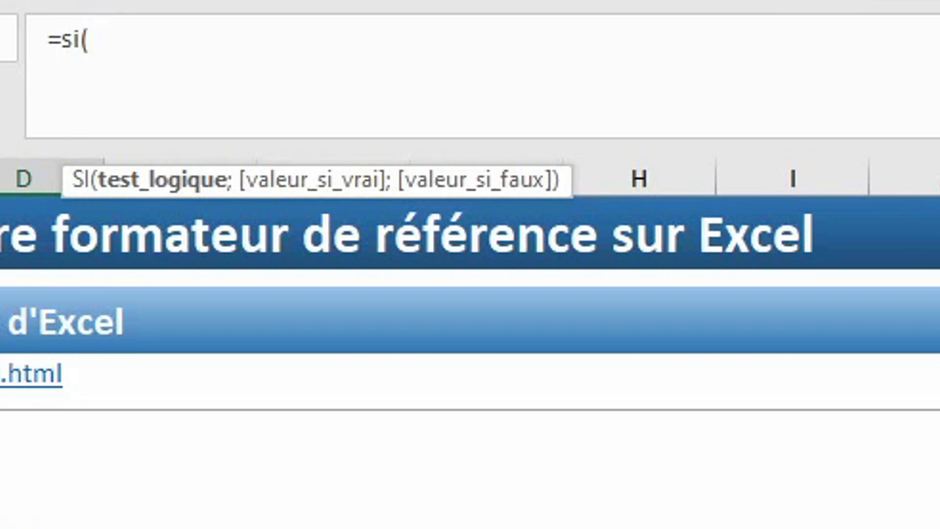
type("1=2")
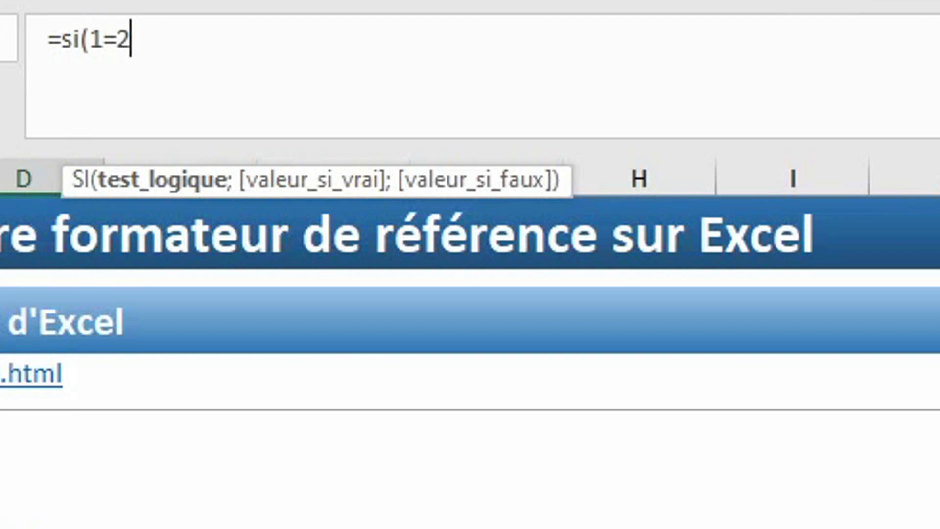
key("BackSpace")
key("BackSpace")
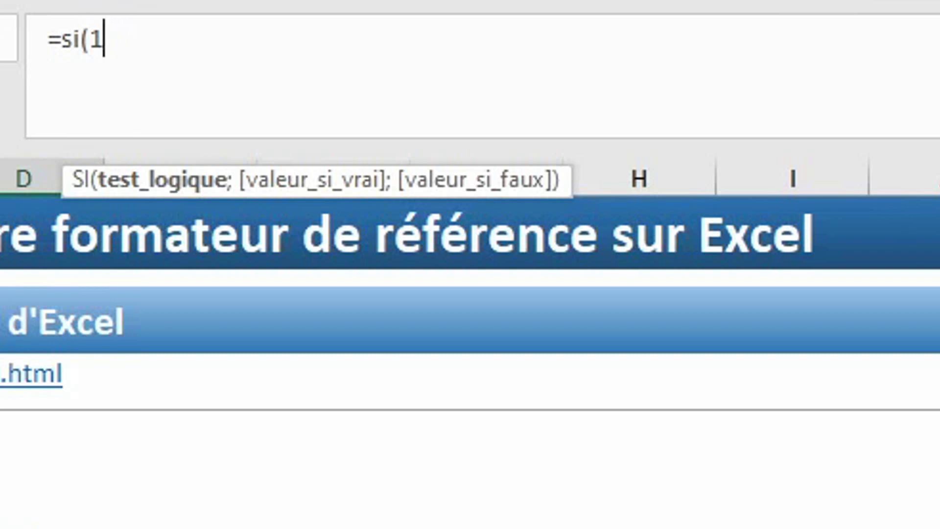
type("<2")
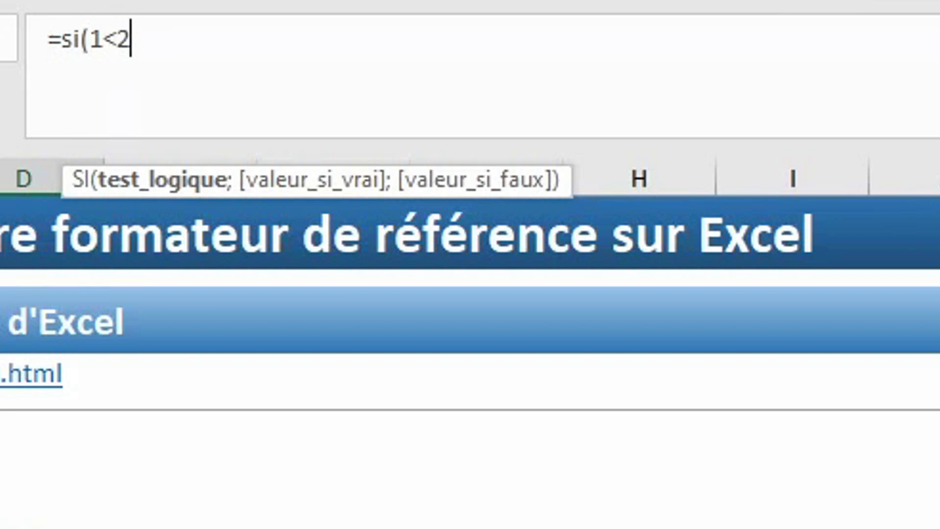
- Replace the SI formula's logical test with the ESTERREUR function
key("BackSpace")
key("BackSpace")
key("BackSpace")
type("ester")
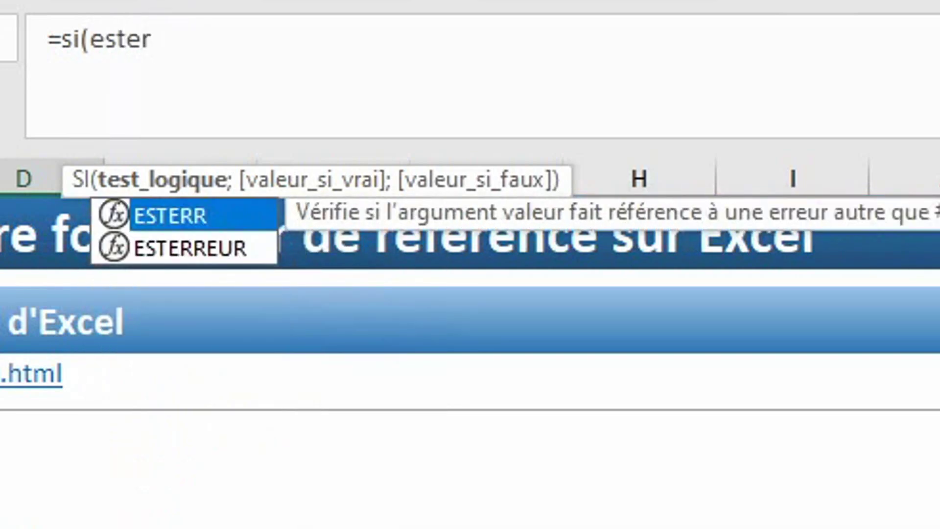
key("Down")
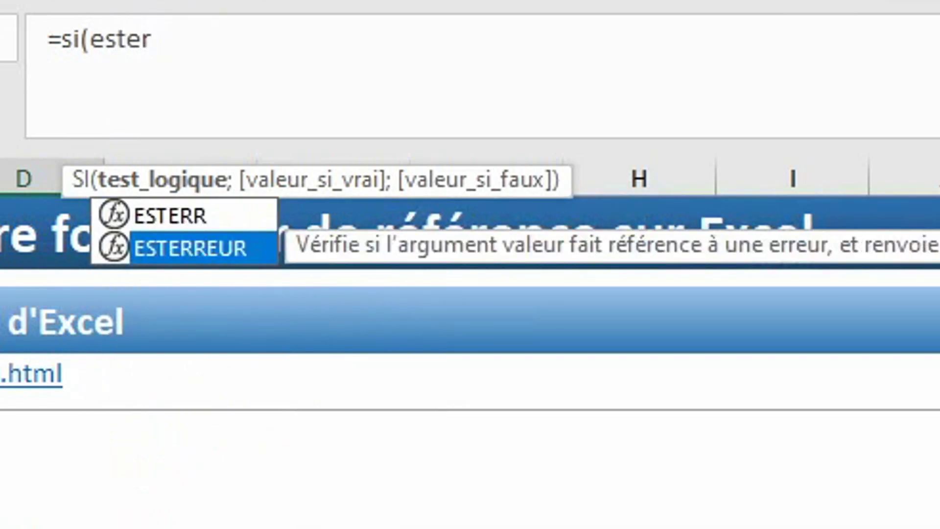
key("Tab")
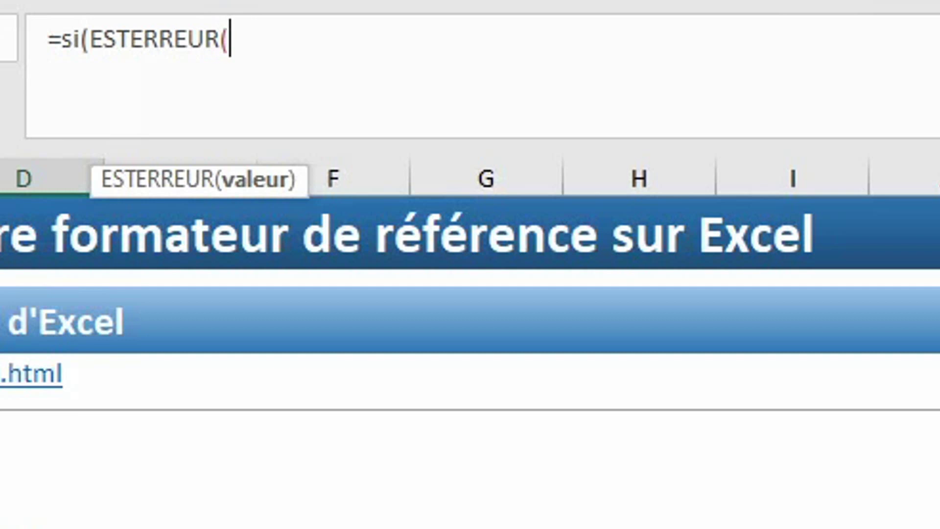
- Replace the ESTERREUR test with 1=2 and continue to the value-if-true argument
key("BackSpace")
key("BackSpace")
key("BackSpace")
key("BackSpace")
key("BackSpace")
key("BackSpace")
key("BackSpace")
key("BackSpace")
key("BackSpace")
key("BackSpace")
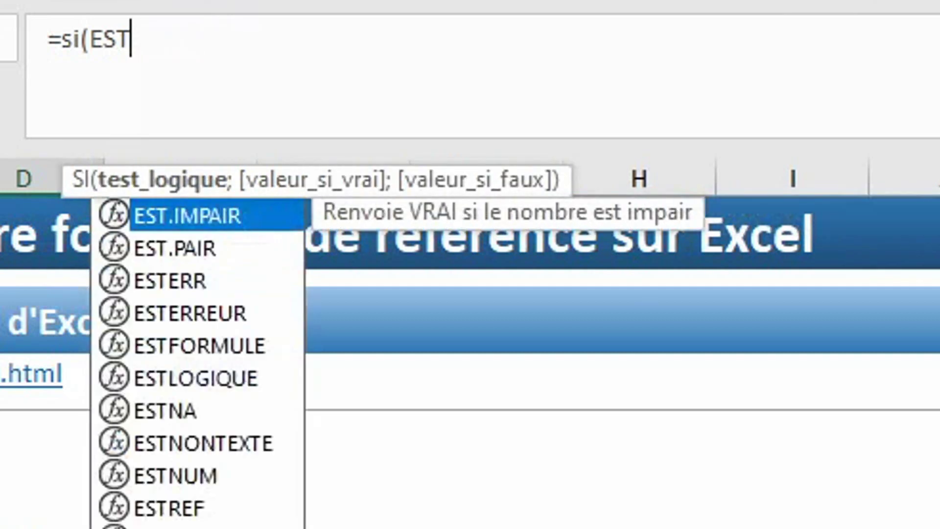
type("1=2;")
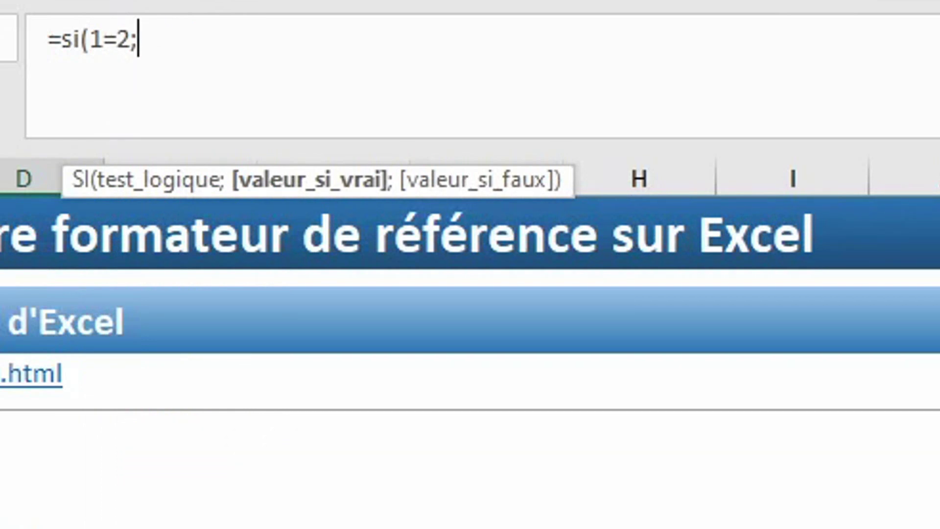
type(";")
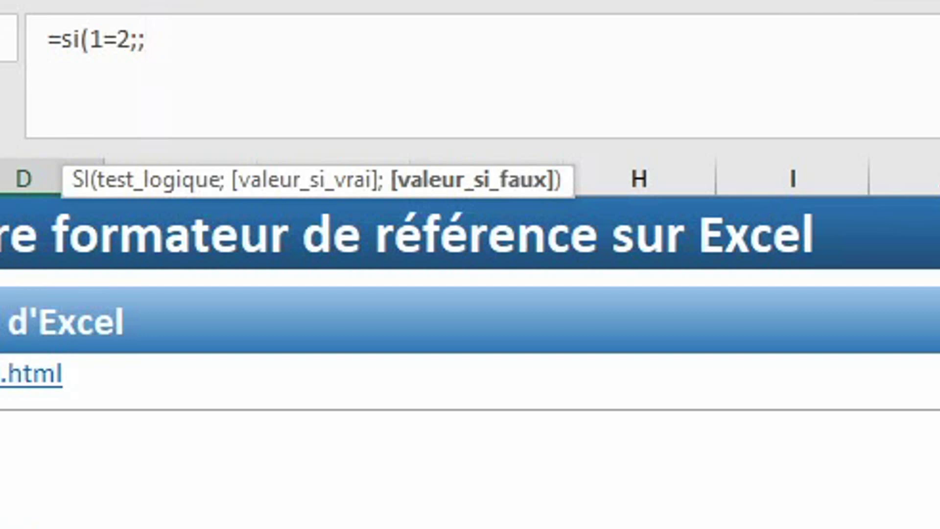
key("BackSpace")
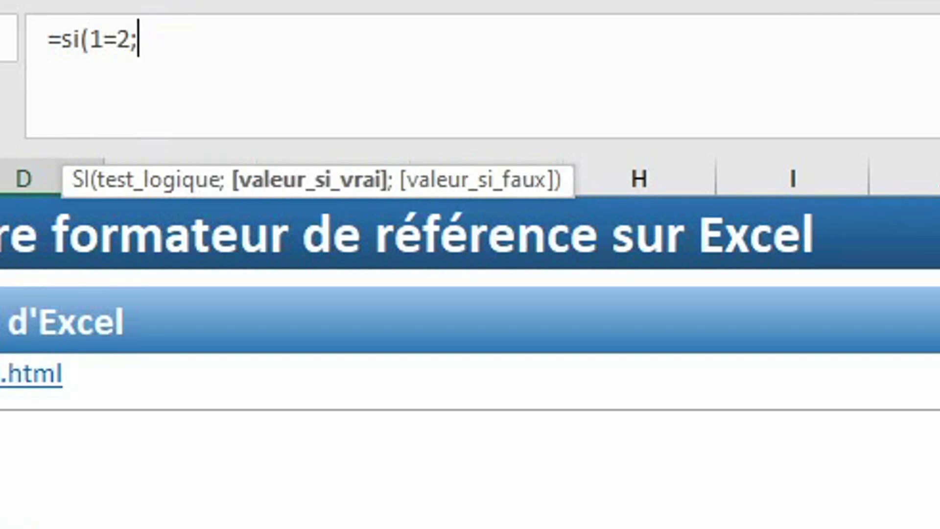
- Try the text "un" as the SI formula's value if true
type("1")
key("BackSpace")
type("\"un\"")
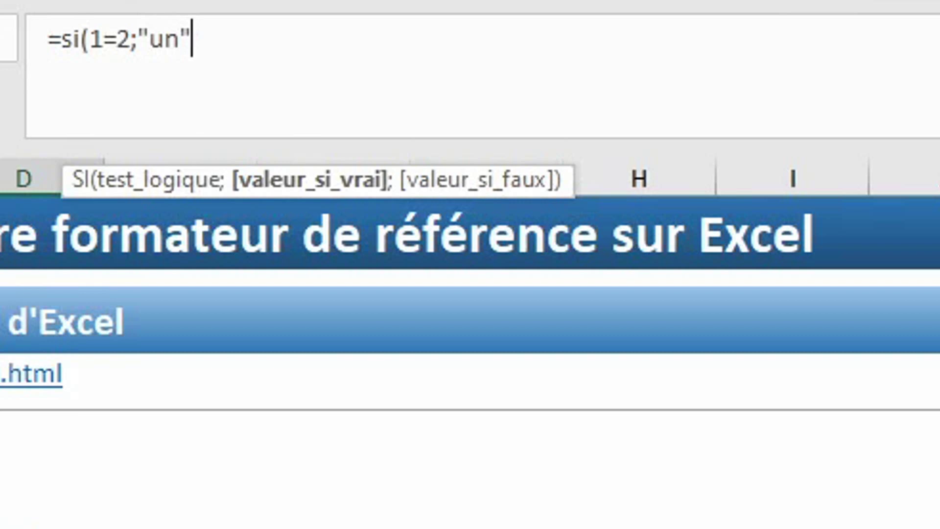
- Replace the value if true with SOMME(C10:C16) and start a nested SI as the value if false
key("BackSpace")
key("BackSpace")
key("BackSpace")
key("BackSpace")
type("som")
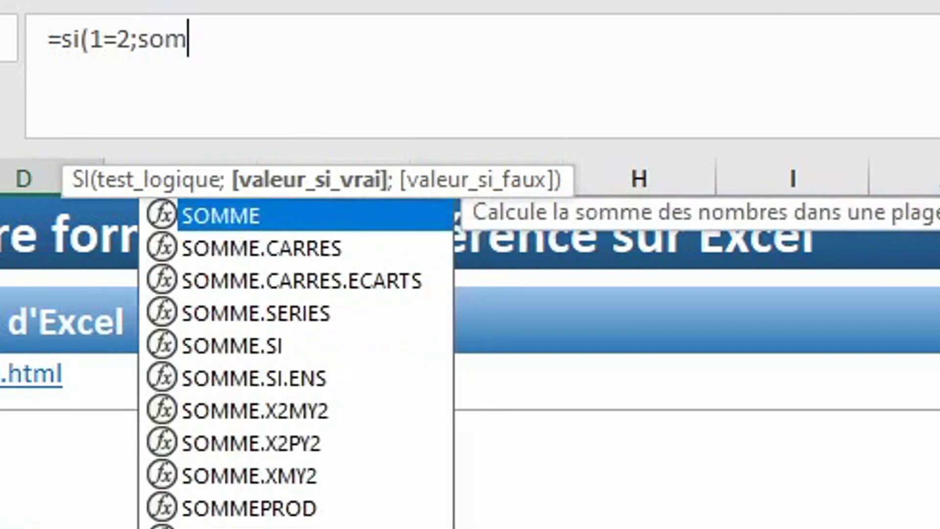
type("me")
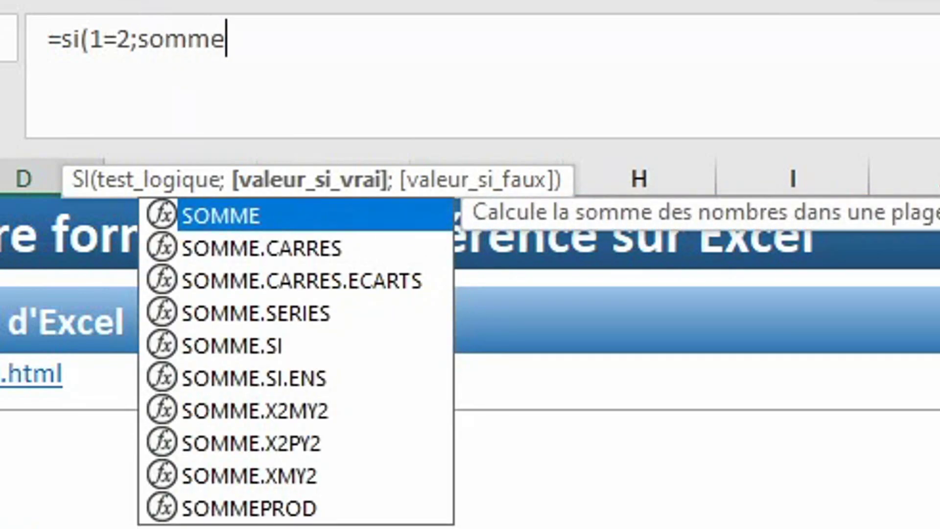
type("(")
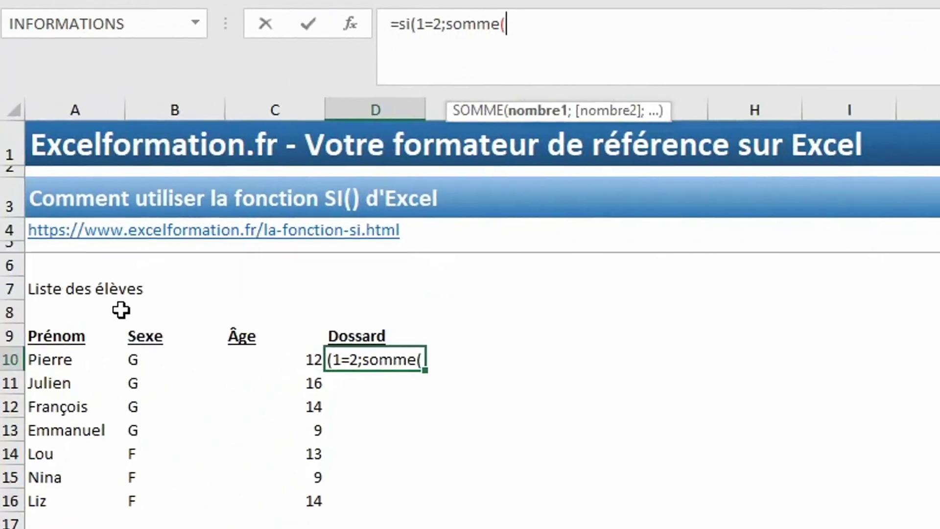
left_click(301, 363)
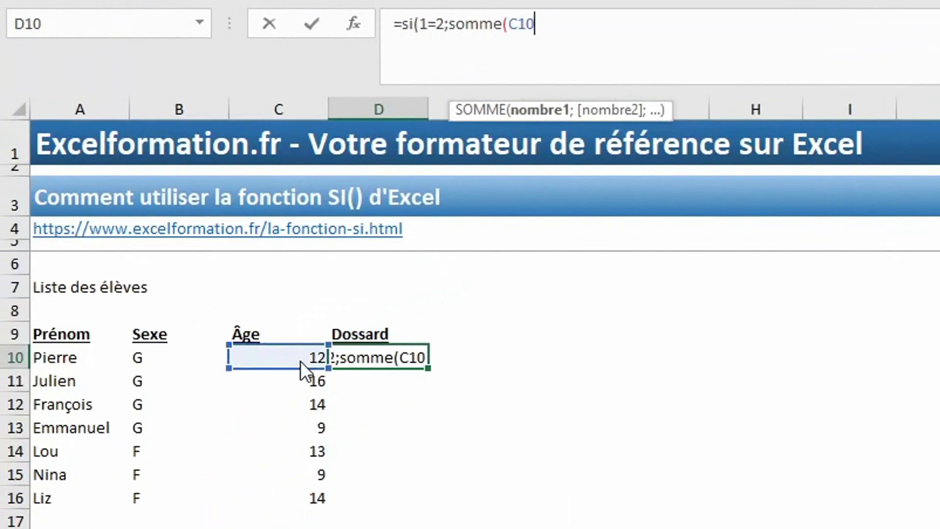
left_click_drag(291, 356, 276, 497)
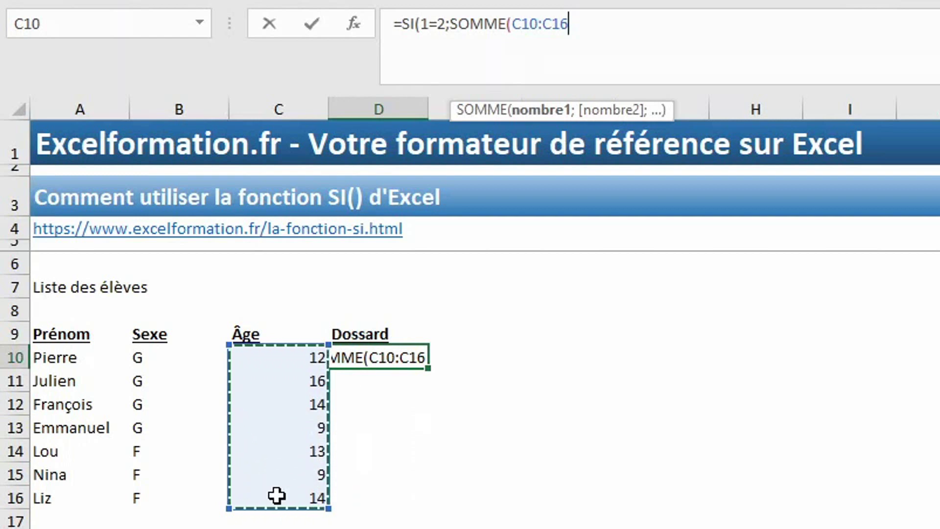
type(")")
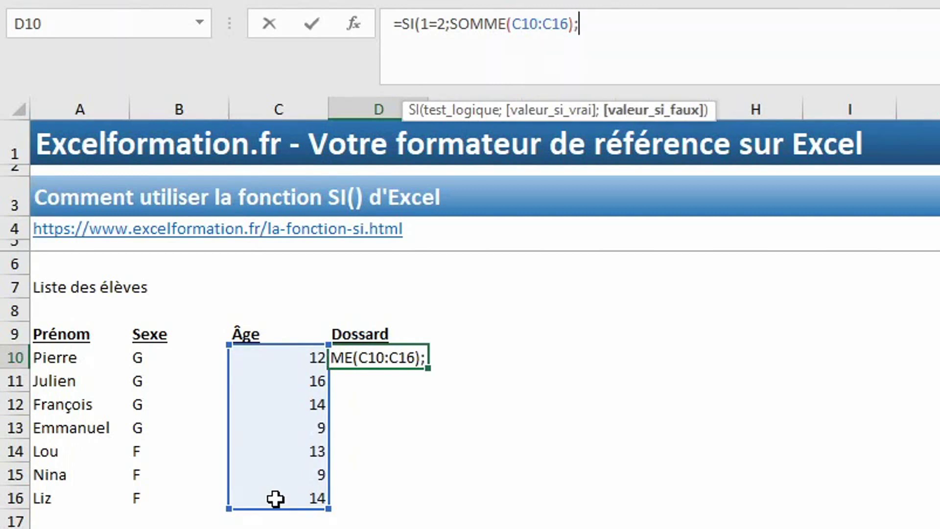
type(";si(")
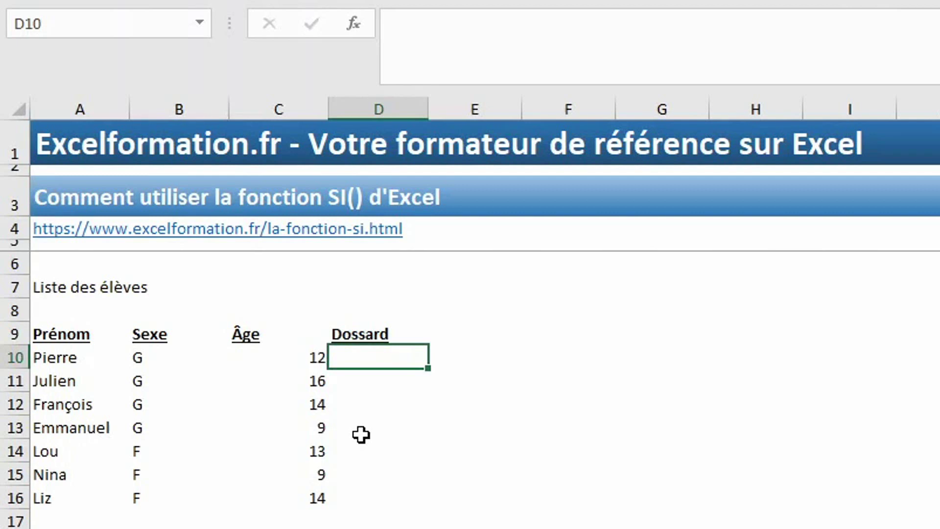
- Enter =SI(B10="G";"Vert";"Rouge") in D10 and fill it down the Dossard column to D16
type("=si(")
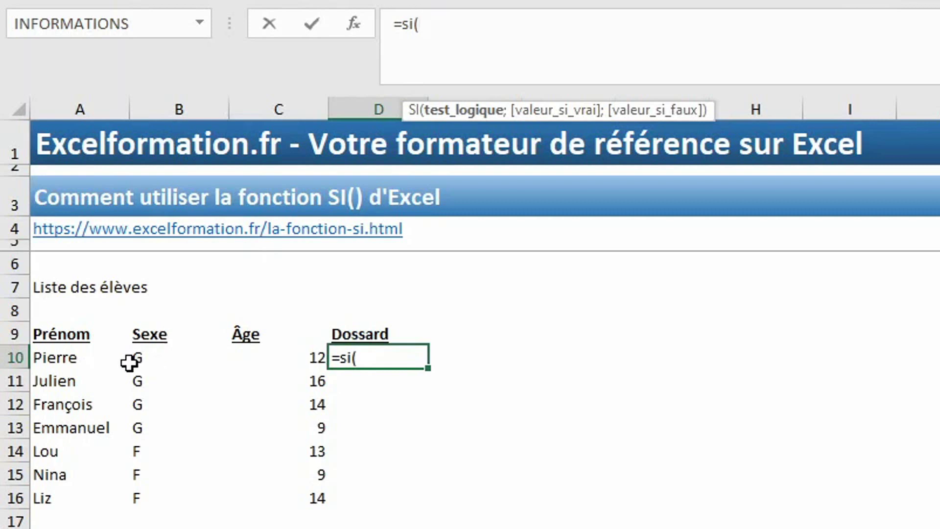
left_click(160, 361)
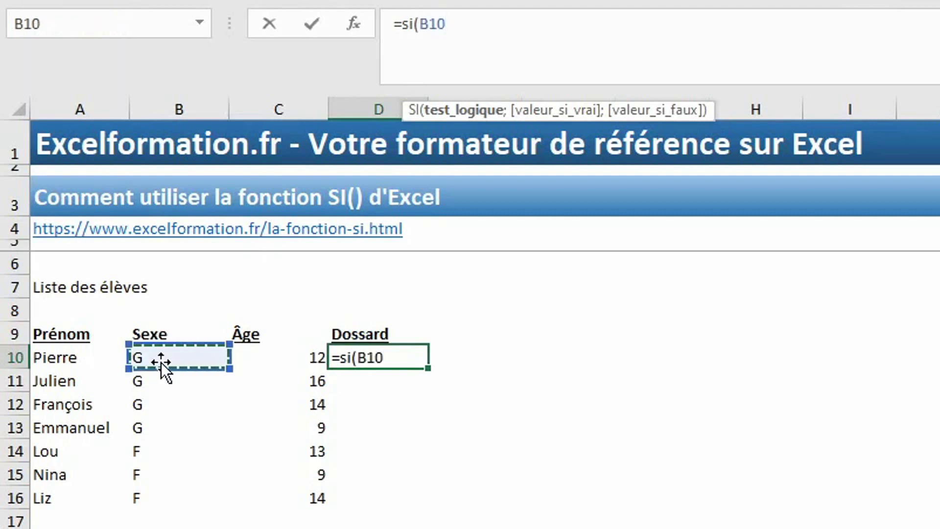
type("=\"")
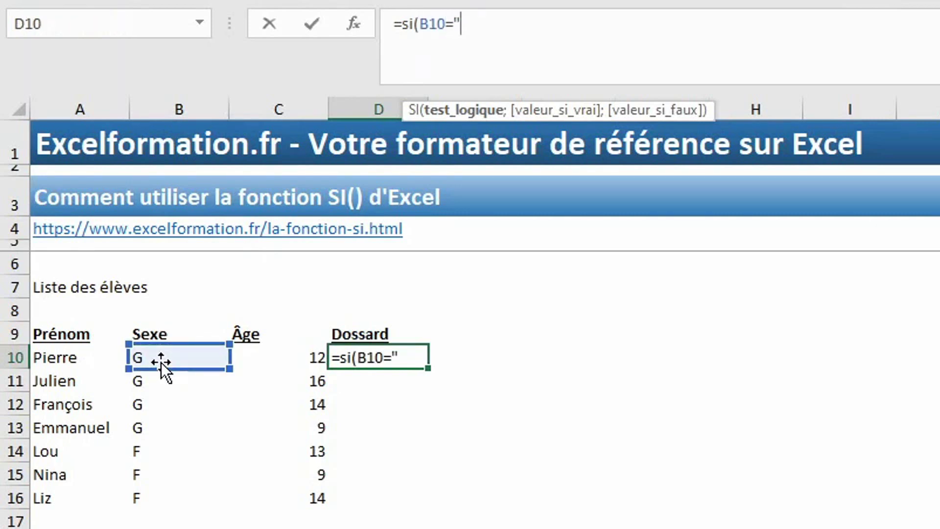
type("G\";")
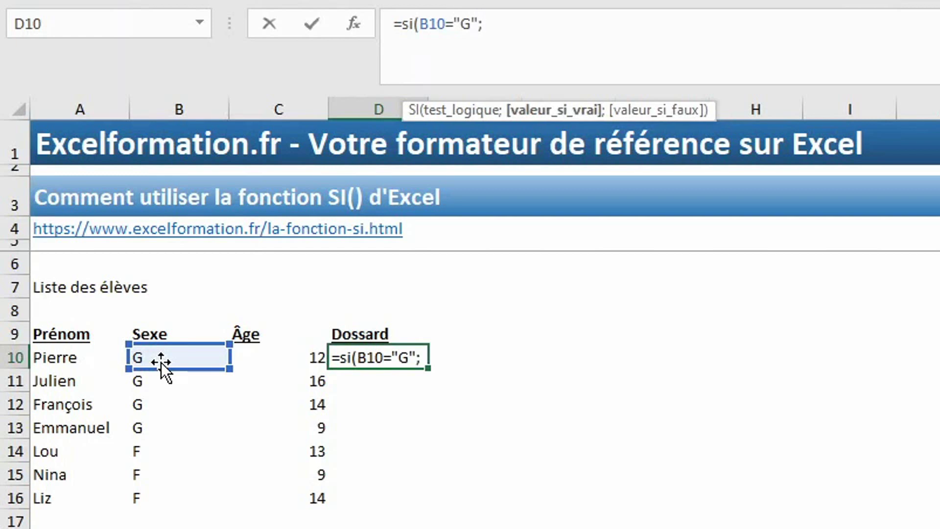
type("\"Vert\";")
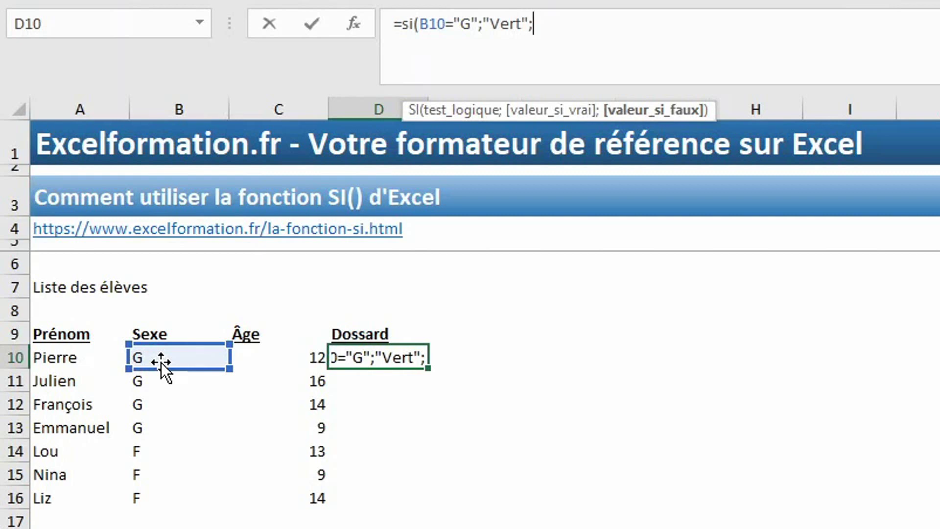
type("\"Rouge\"")
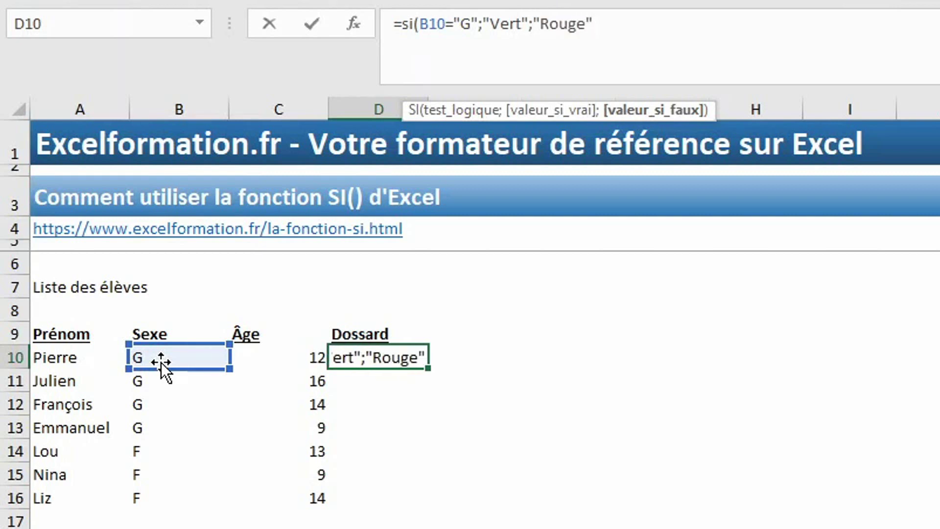
key("Return")
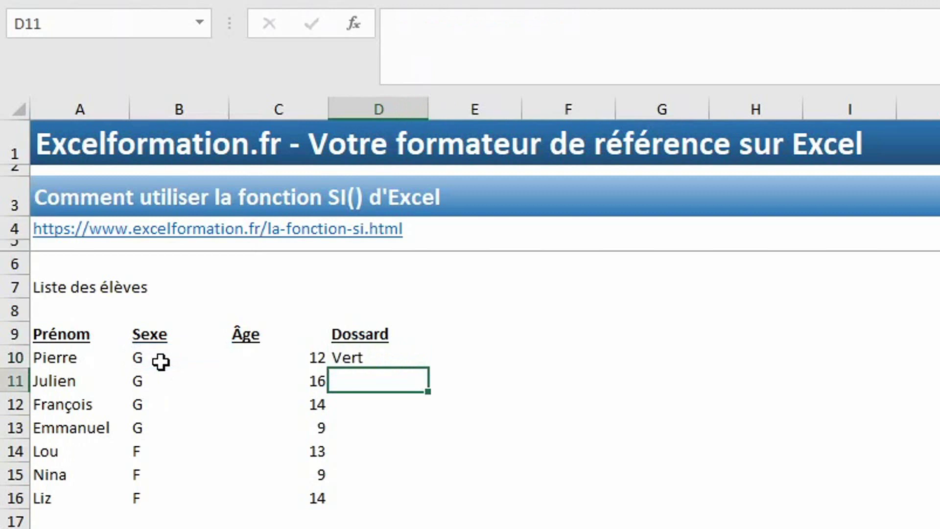
left_click(387, 352)
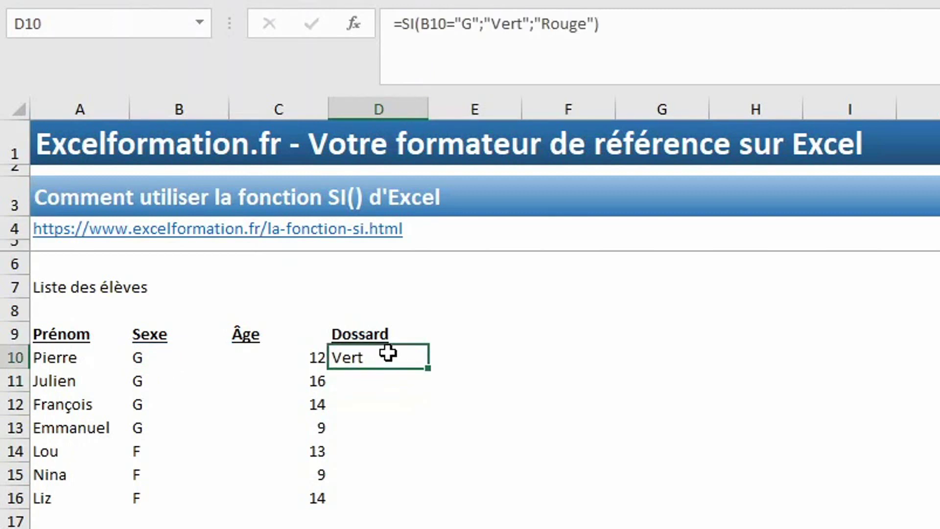
double_click(428, 369)
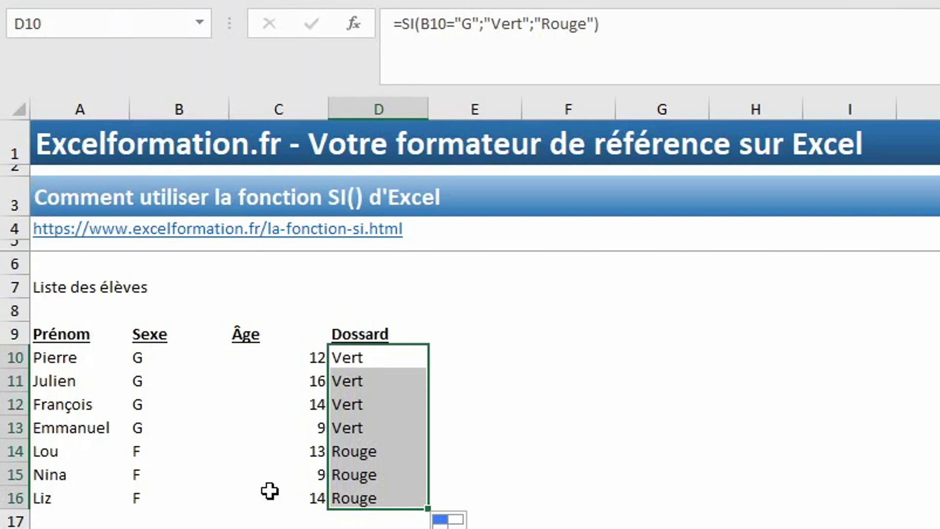
- Replace the Dossard formulas in D10:D16 with =SI(C10<=13;"Vert";"Rouge") to test each pupil's age
type("=si(")
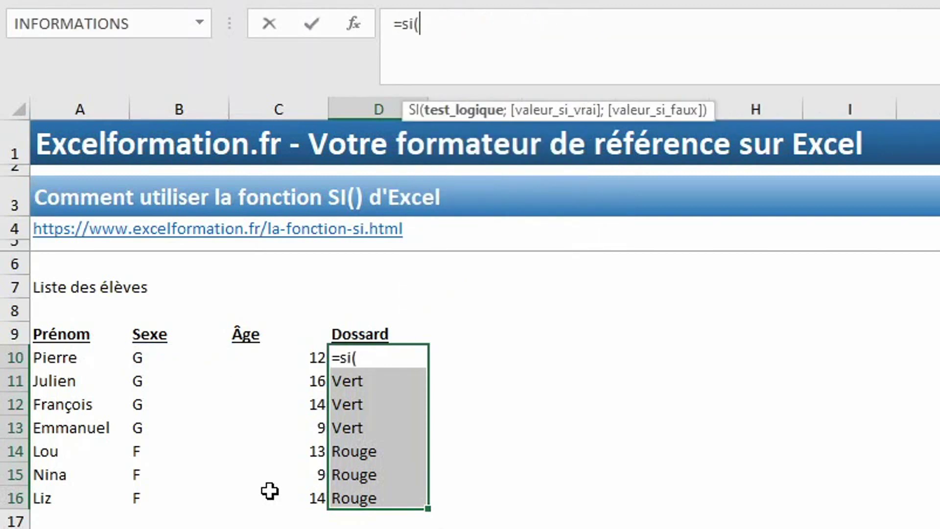
left_click(305, 357)
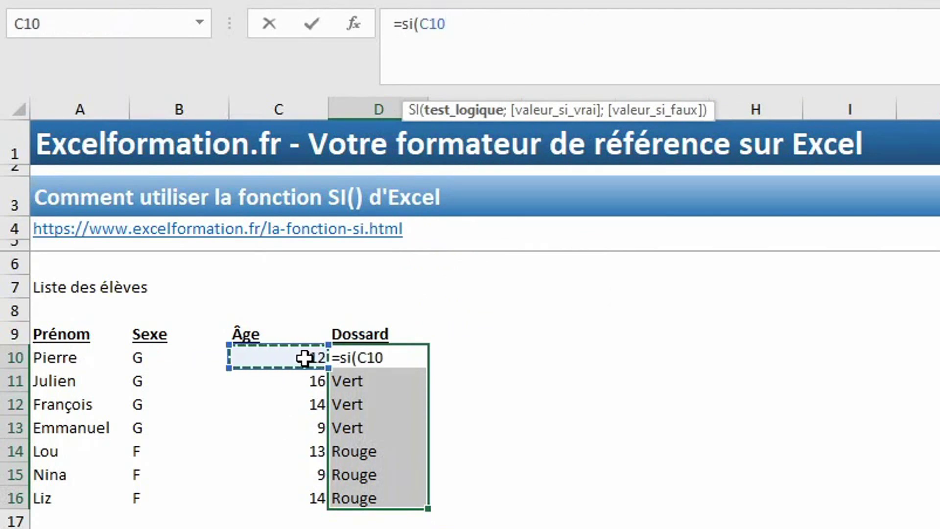
type("<=")
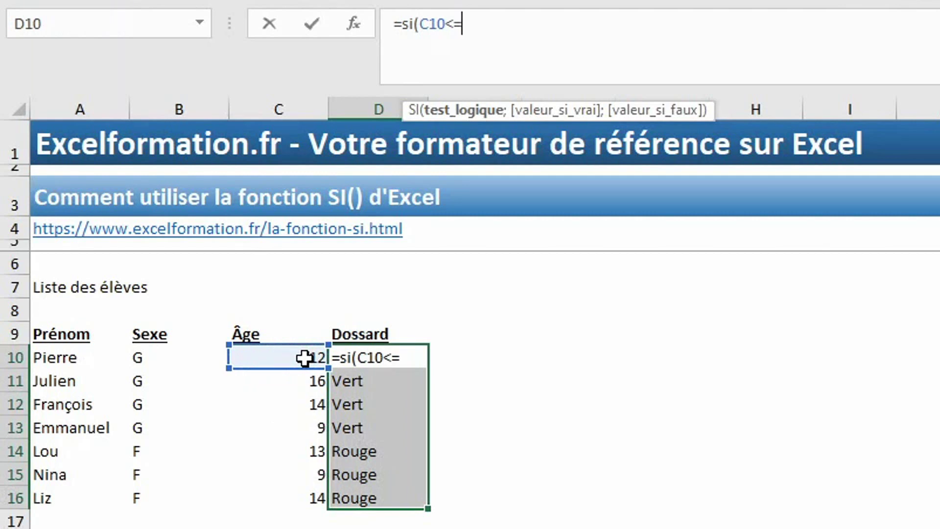
type("13;")
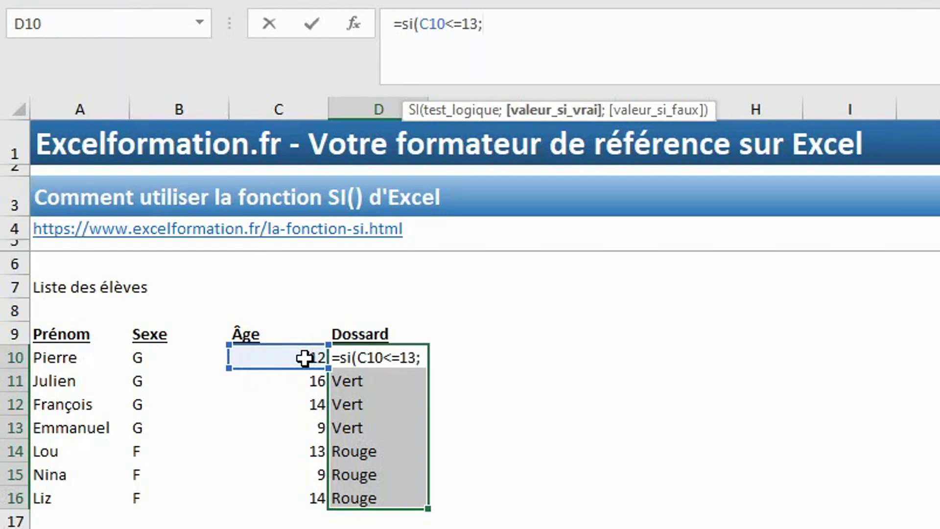
type("\"Vert\";\"")
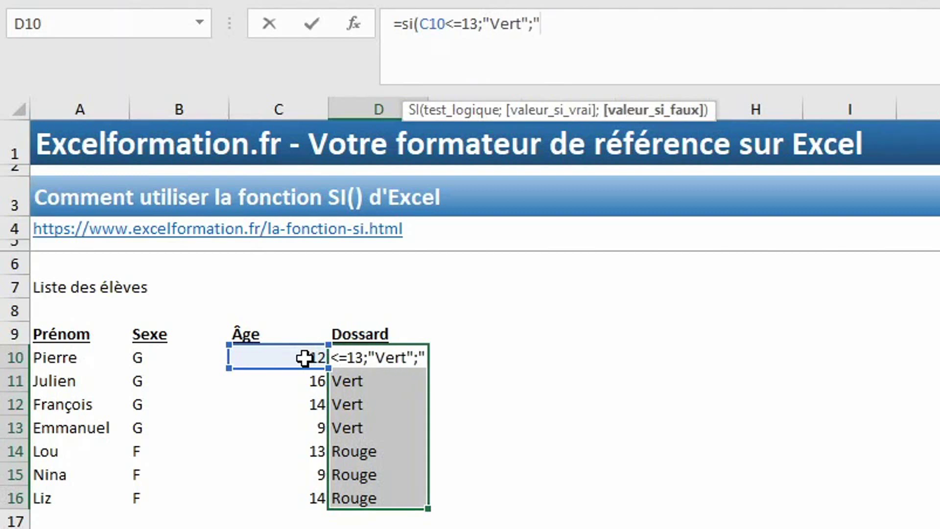
type("Ro")
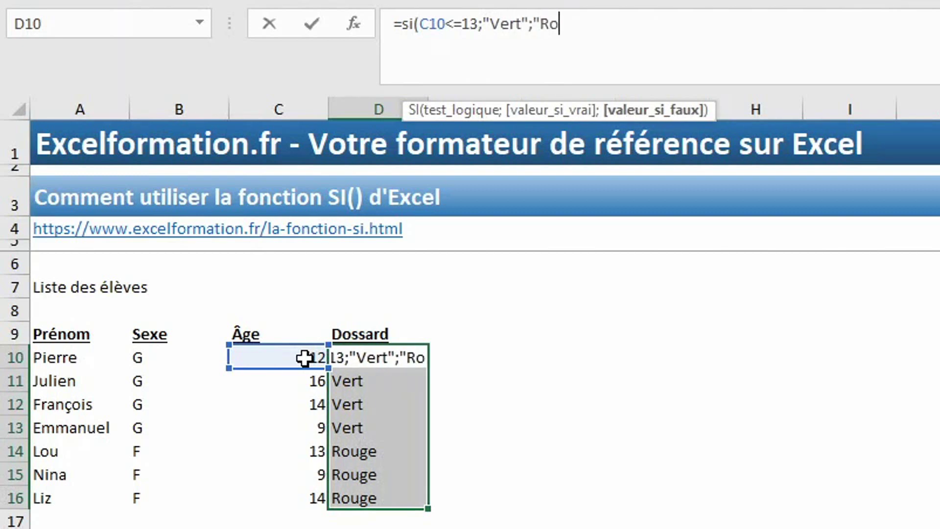
type("uge\")")
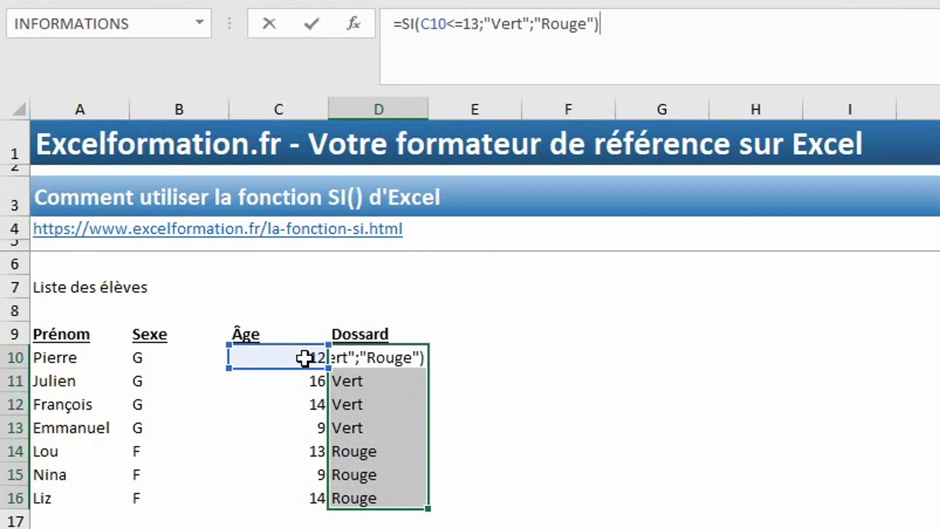
key("ctrl+Return")
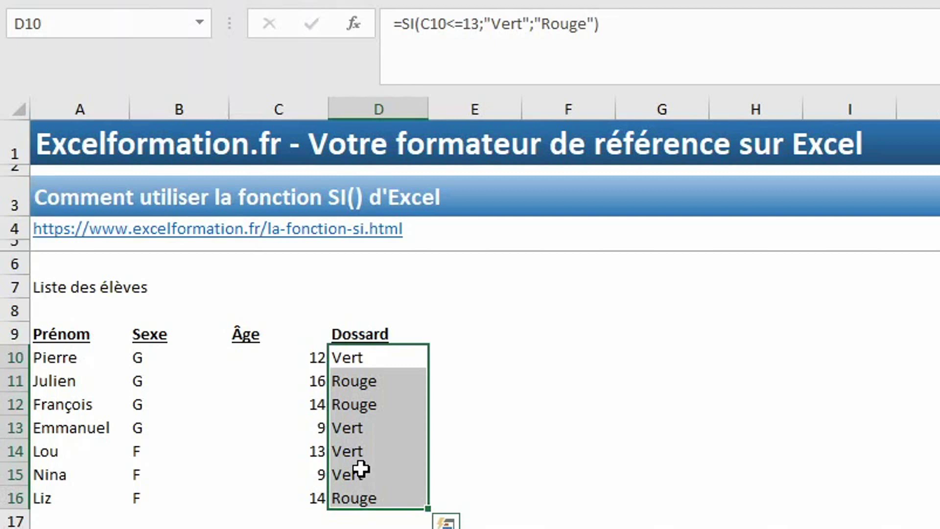
- Begin a new SI formula in D10 with the logical test ET(B10="G";C10>=12), combining sex and age
type("=si(")
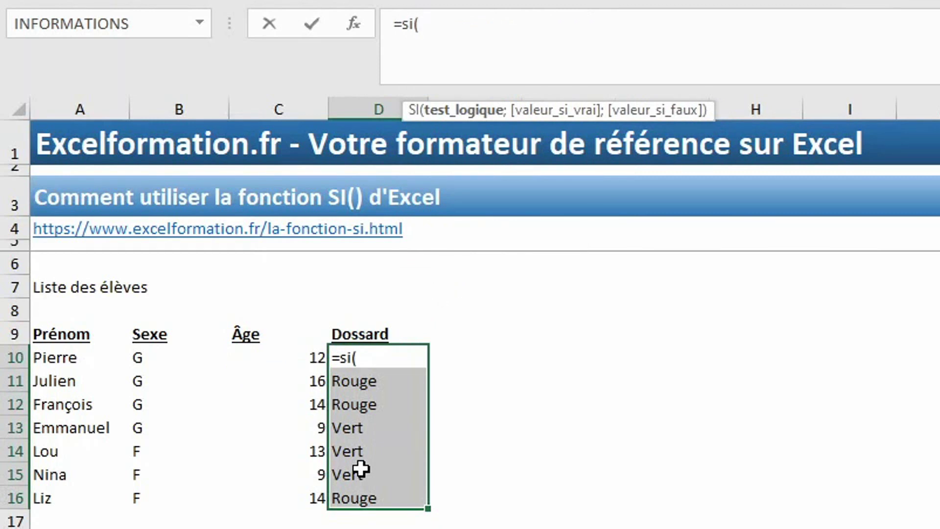
type("et(")
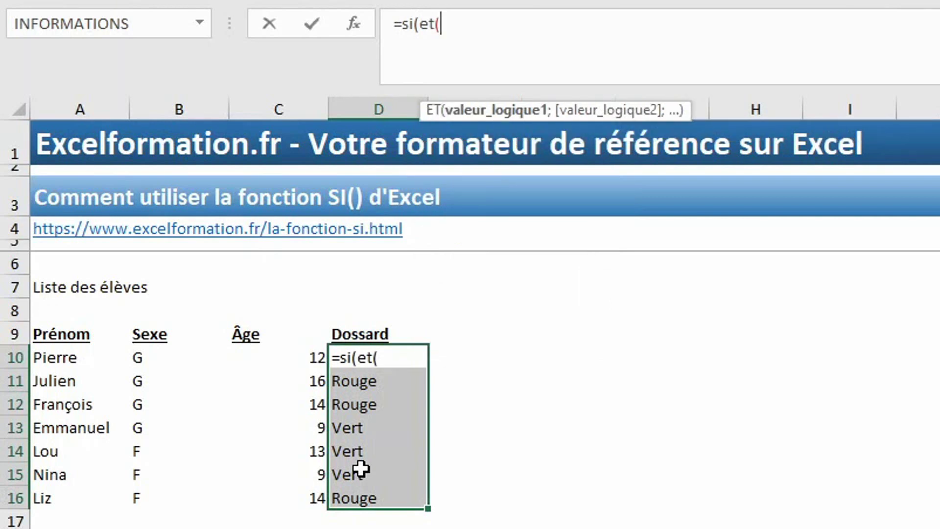
left_click(142, 362)
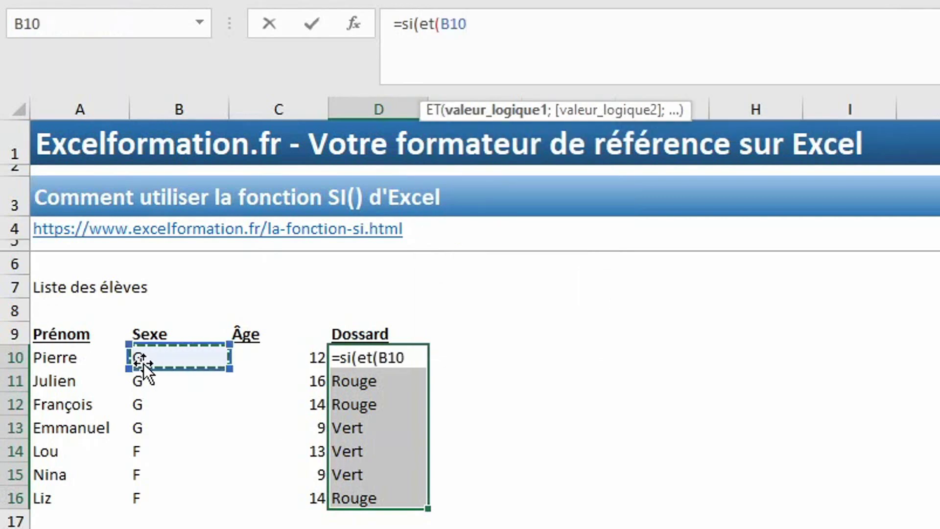
type("=\"")
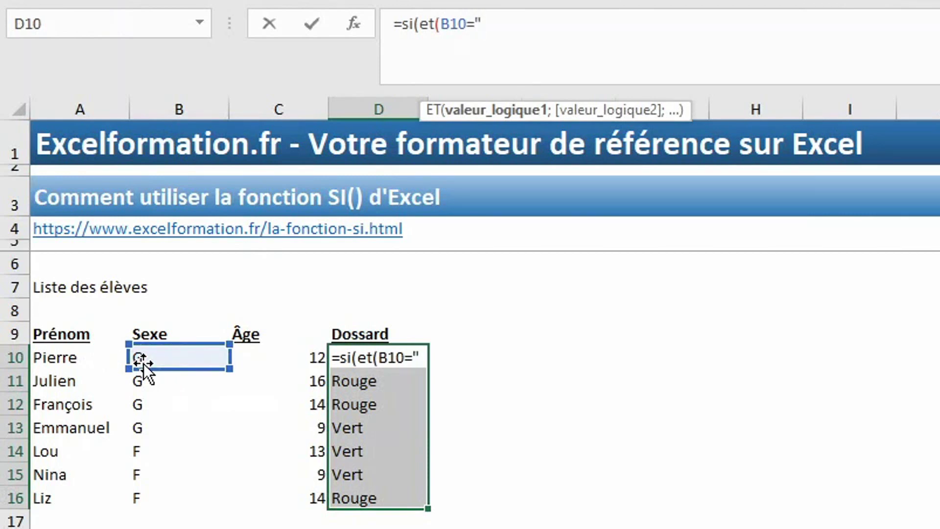
type("G\"")
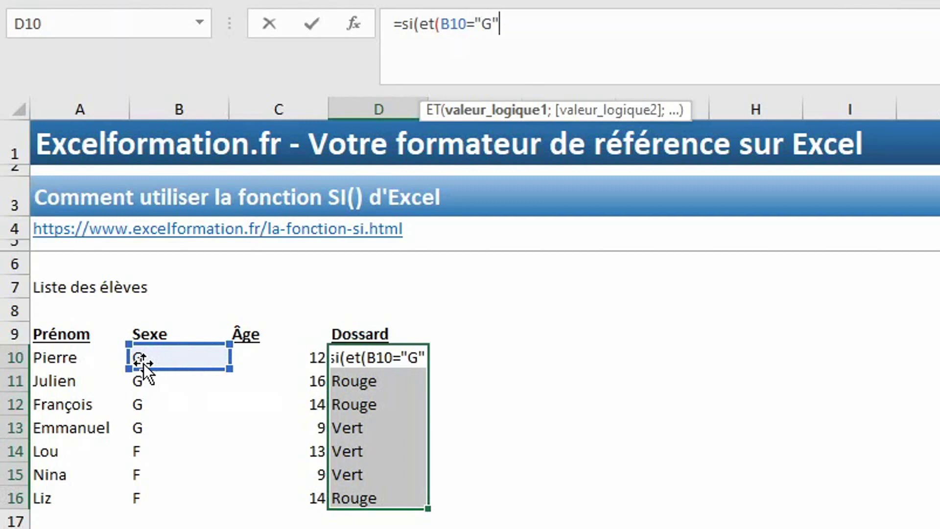
type(";")
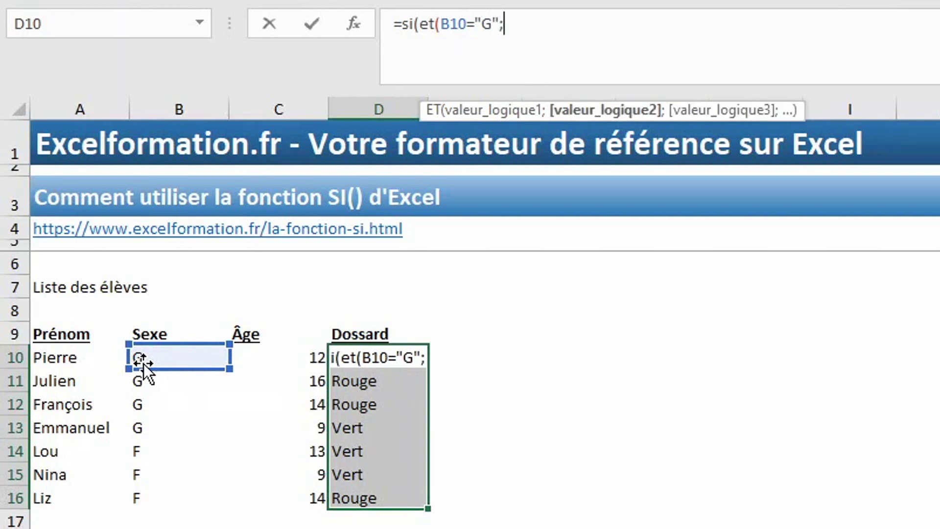
left_click(275, 359)
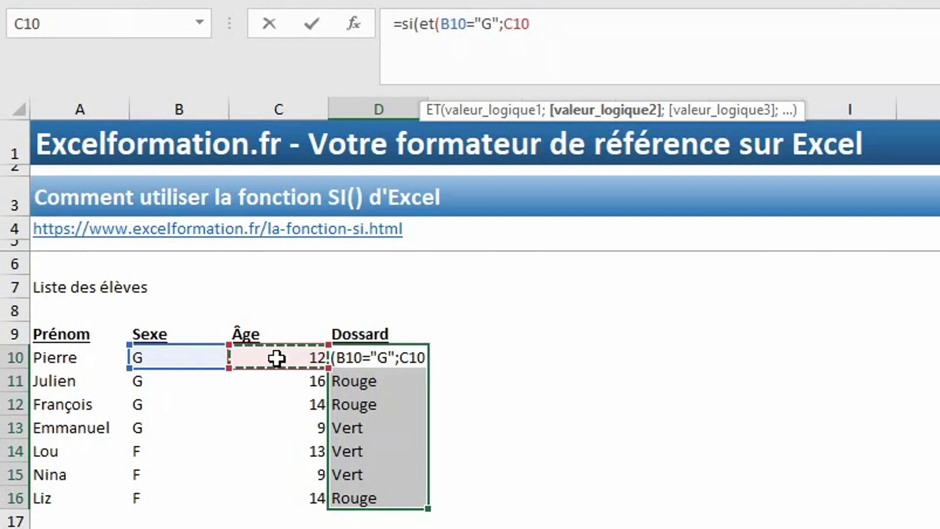
type(">")
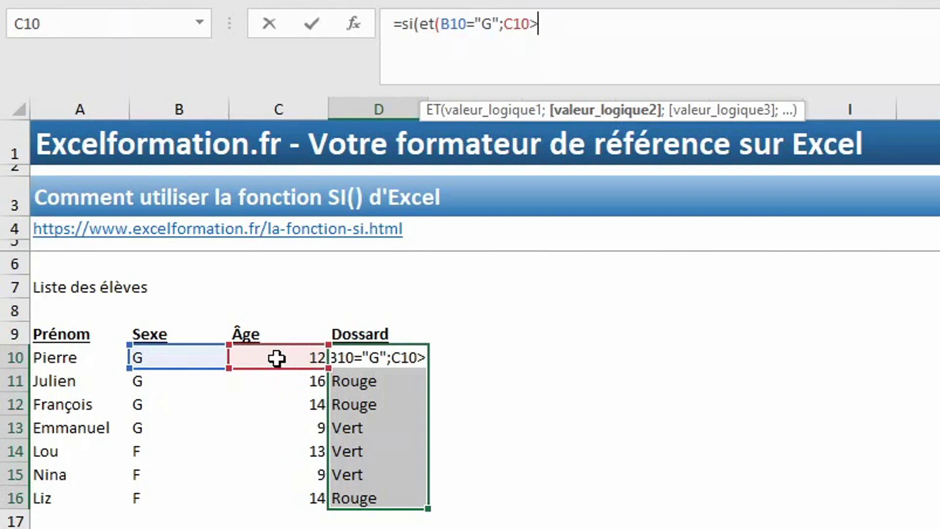
type("=12")
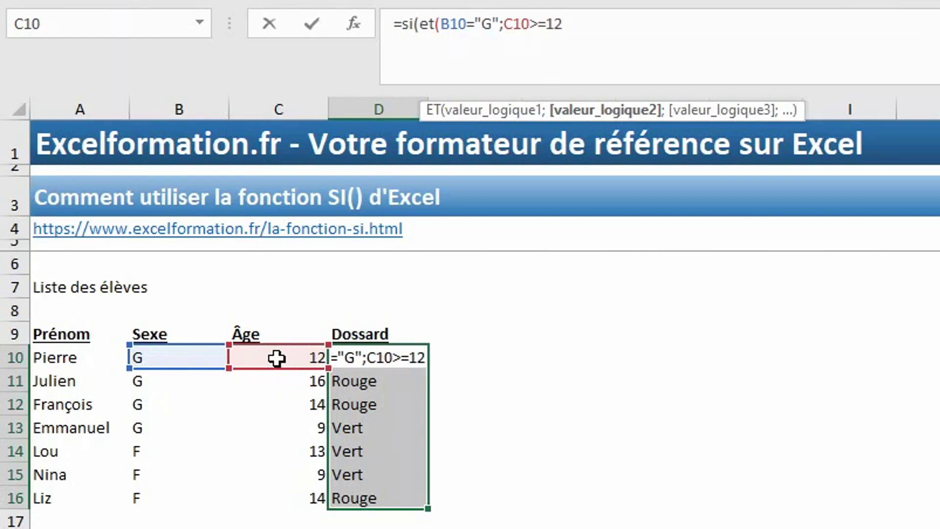
type(");")
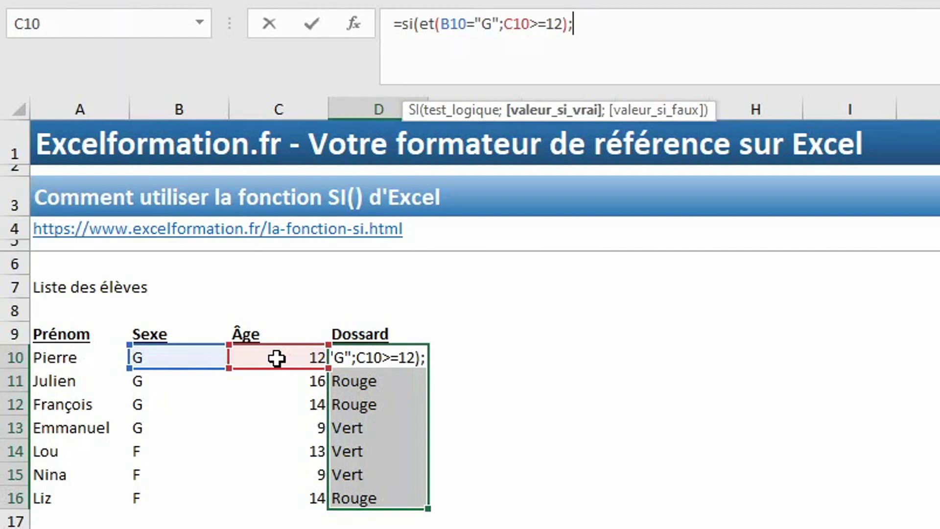
- Complete the SI formula with "Vert" if true and "Rouge" if false, and apply it to D10:D16
type("\"Vert")
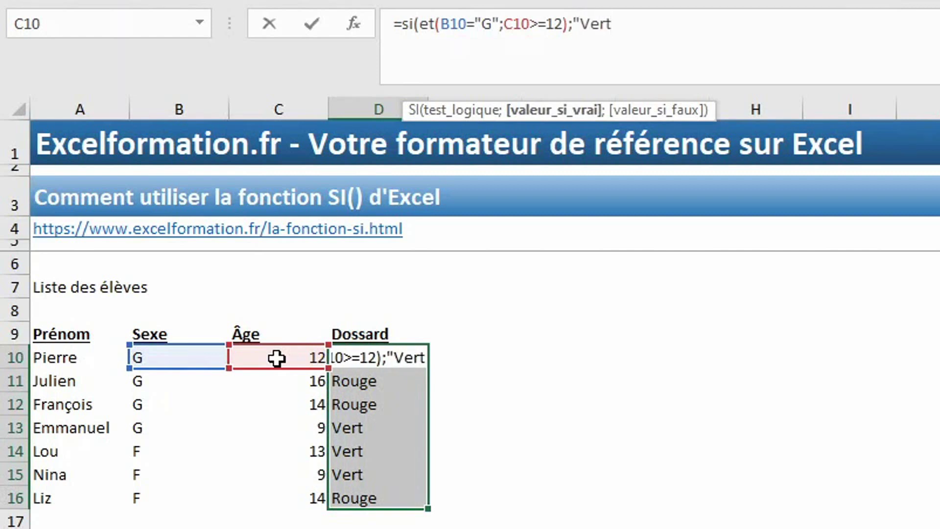
type("\";\"Rouge\"")
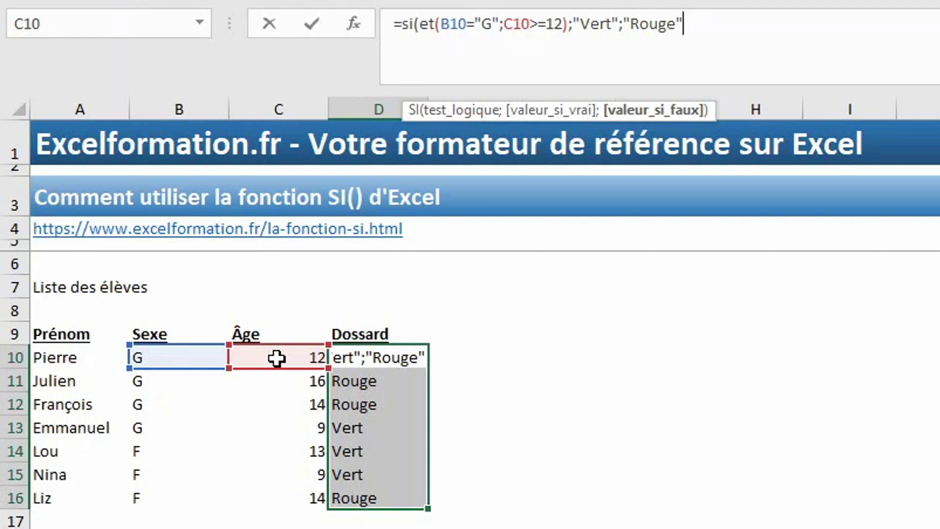
type(")")
key("ctrl+Return")
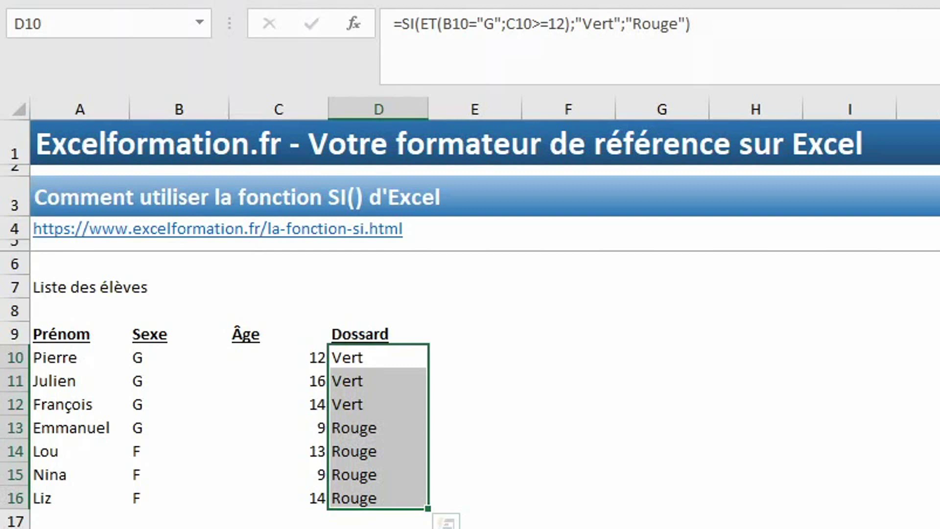
- Replace the ET function with OU in the D10 formula's logical test
left_click(433, 27)
key("Right")
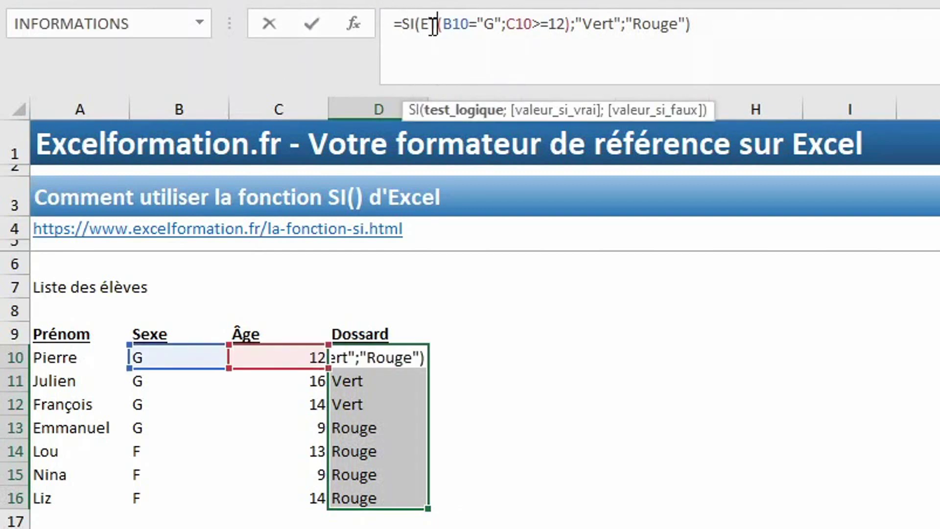
key("BackSpace")
key("BackSpace")
type("ou")
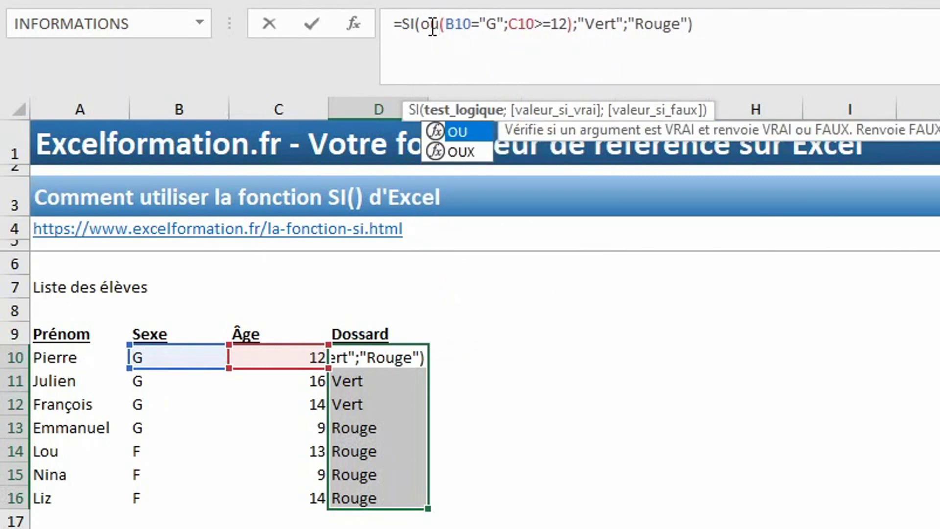
- Change the two conditions in the D10 formula's logical test to B10="F" and C10<12
left_click(494, 23)
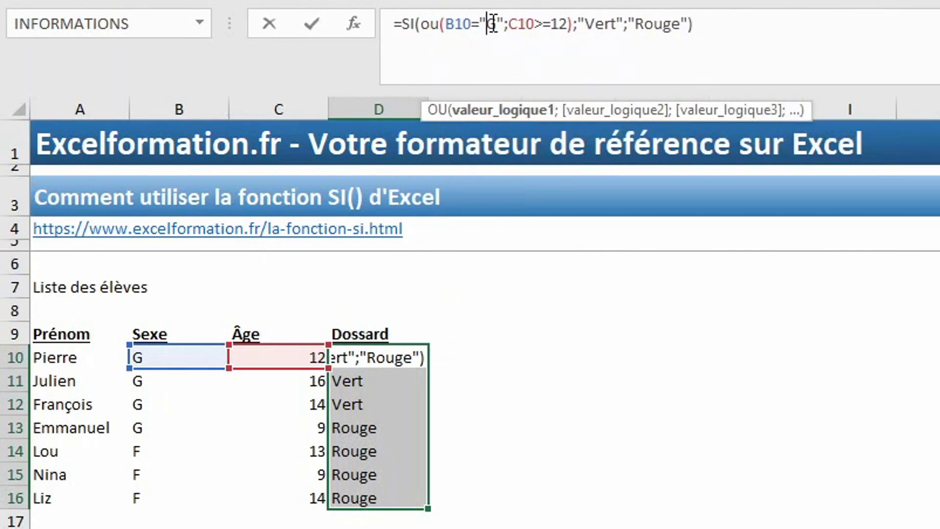
key("BackSpace")
type("F")
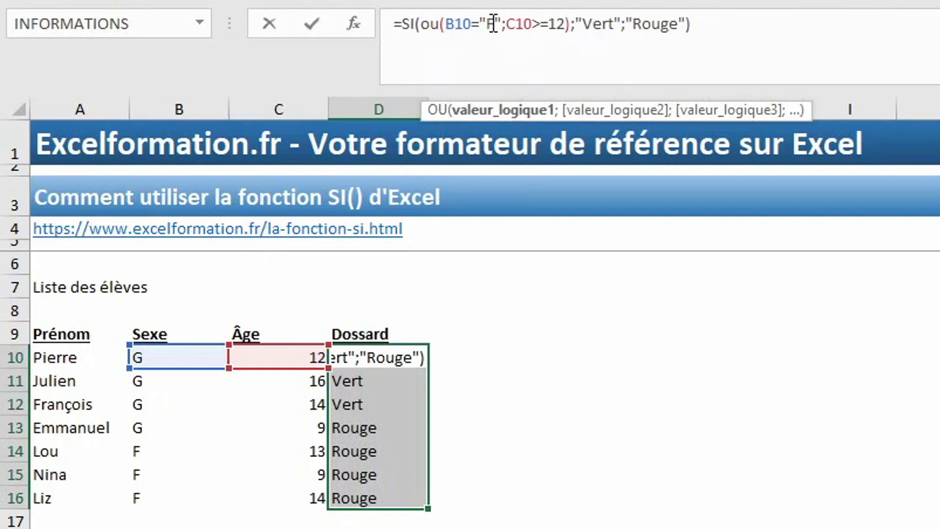
left_click(566, 24)
key("BackSpace")
key("BackSpace")
key("BackSpace")
key("BackSpace")
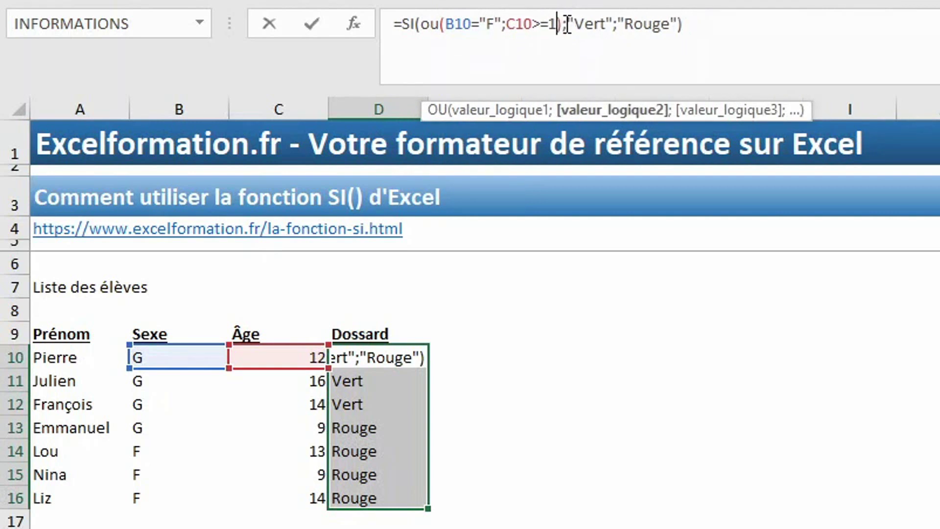
type("<")
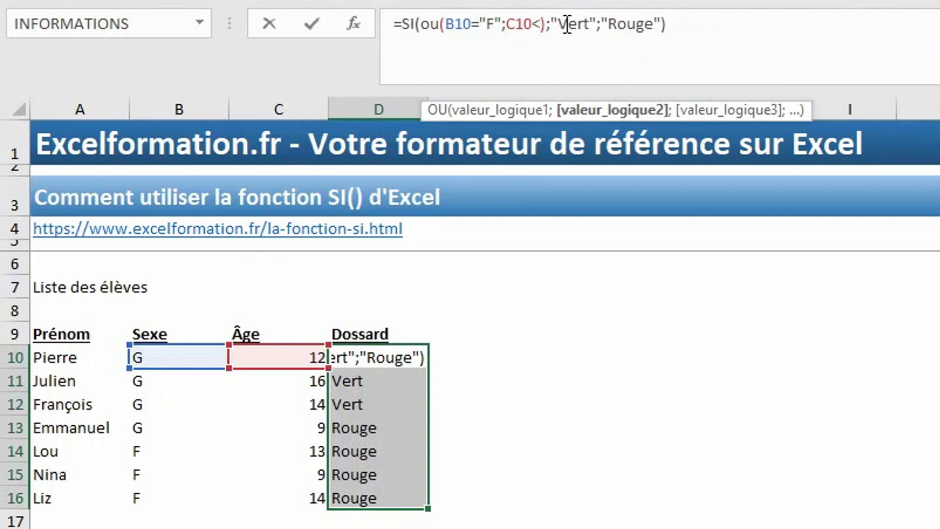
type("12")
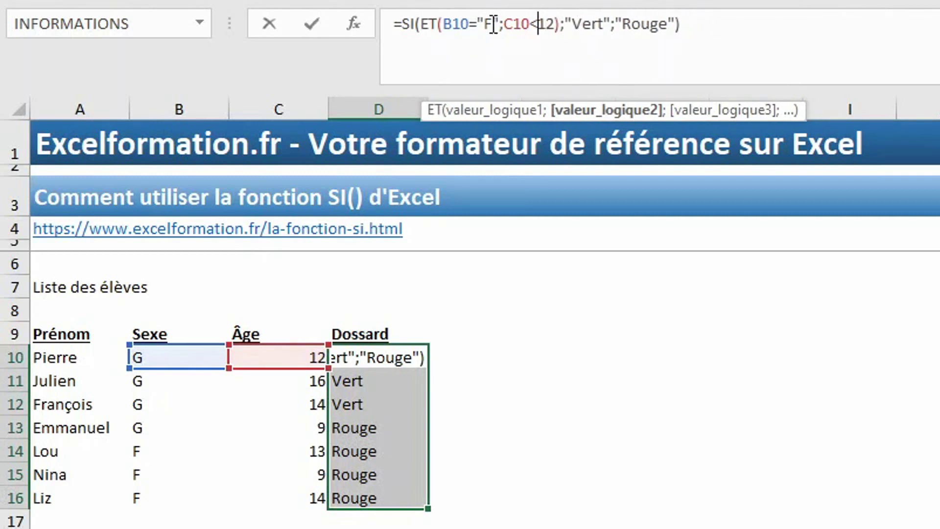
- Set the formula's value if true to "Rouge" and value if false to "Vert", and apply it to D10:D16
left_click(608, 23)
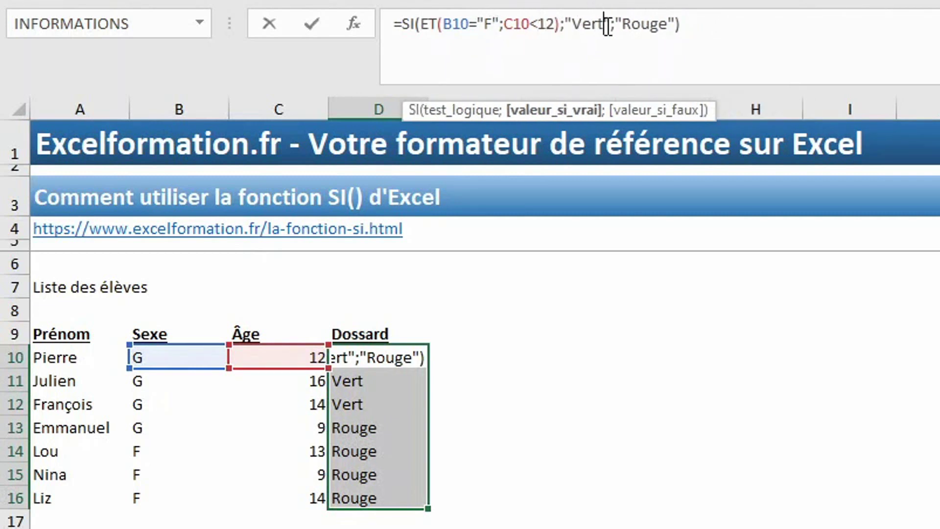
key("BackSpace")
key("BackSpace")
key("BackSpace")
key("BackSpace")
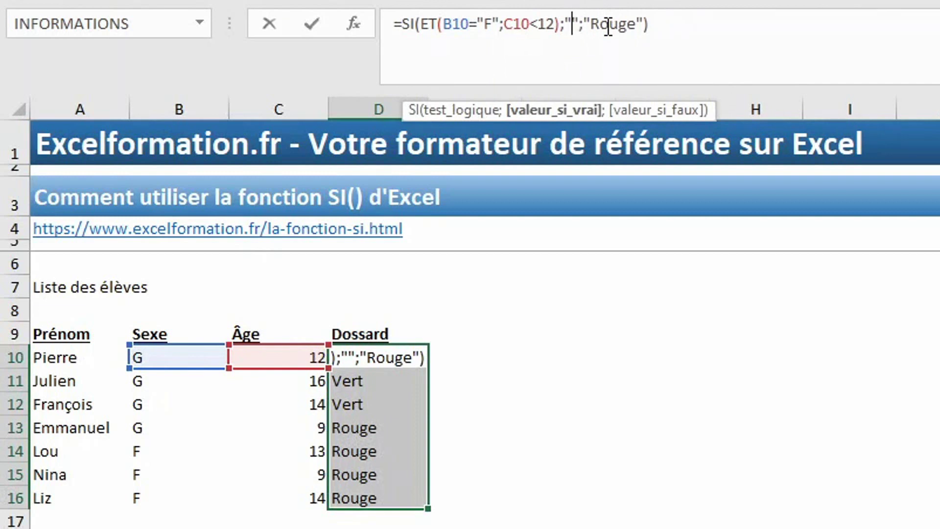
type("Rouge")
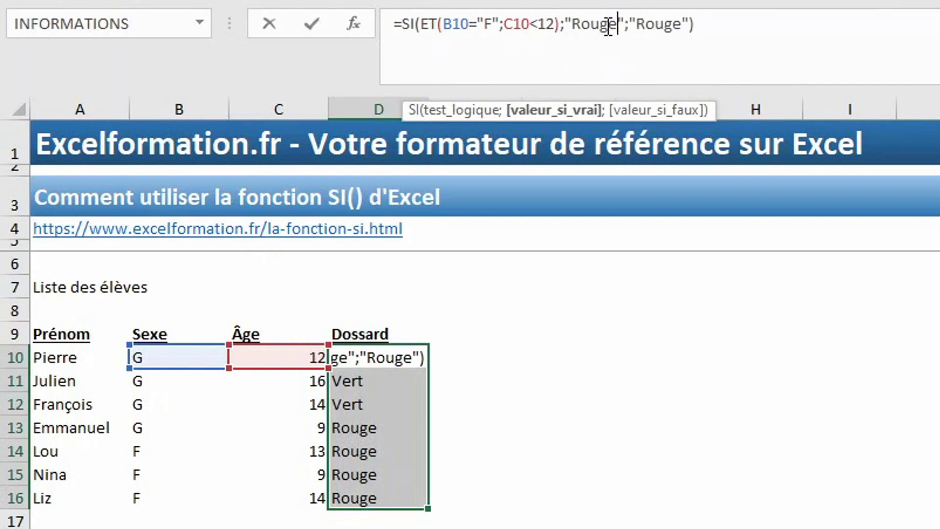
double_click(652, 25)
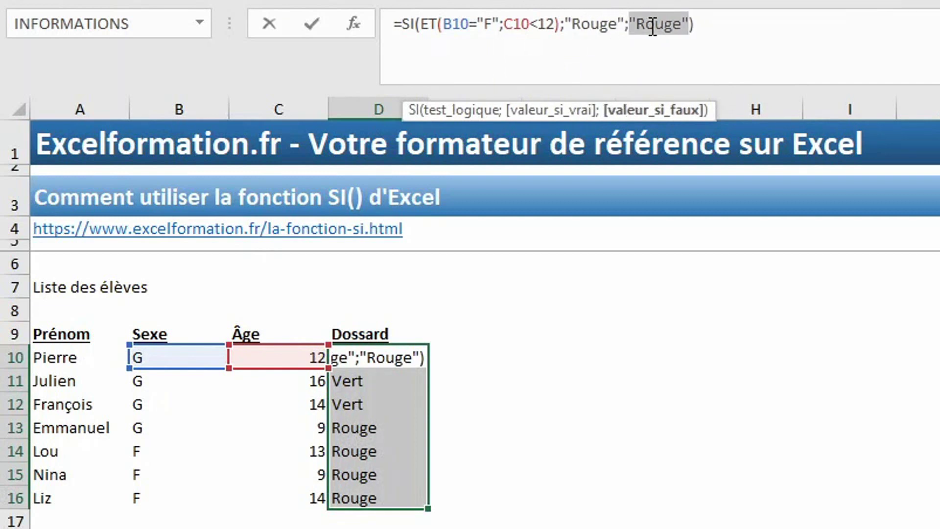
key("BackSpace")
type("Vert\"")
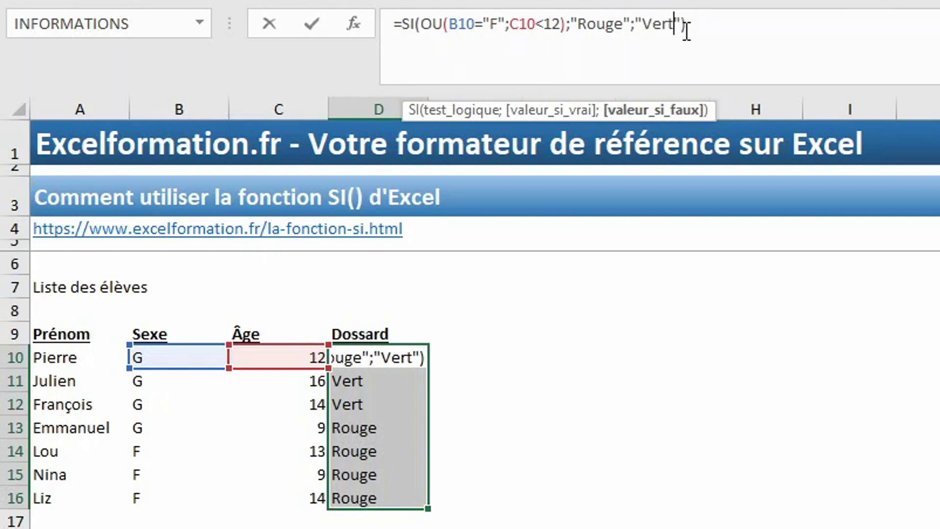
key("ctrl+Return")
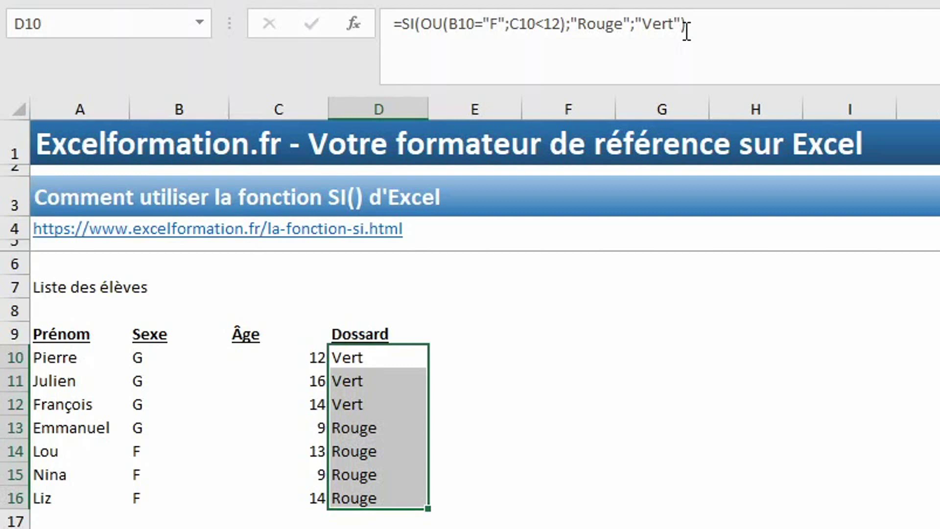
- Start a new SI formula in D10 with the logical test B10="G", replacing the existing formula
type("=si(")
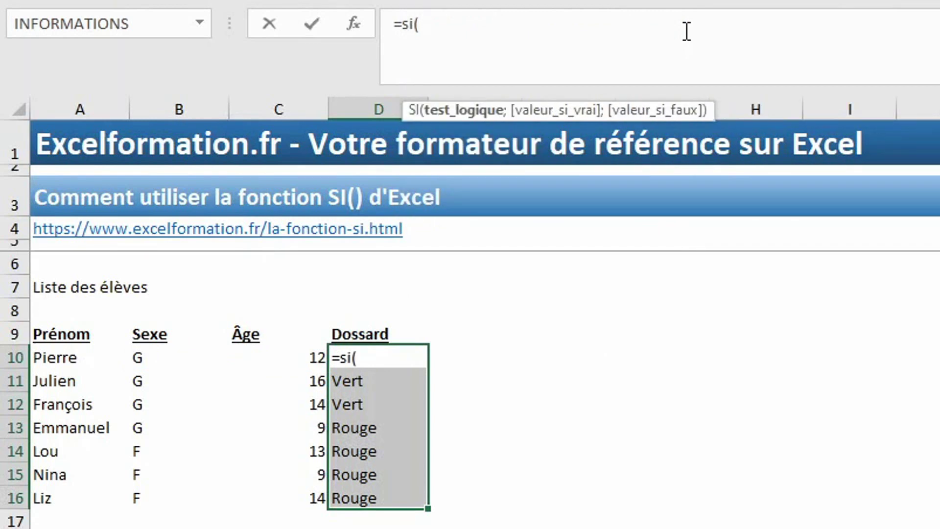
left_click(163, 350)
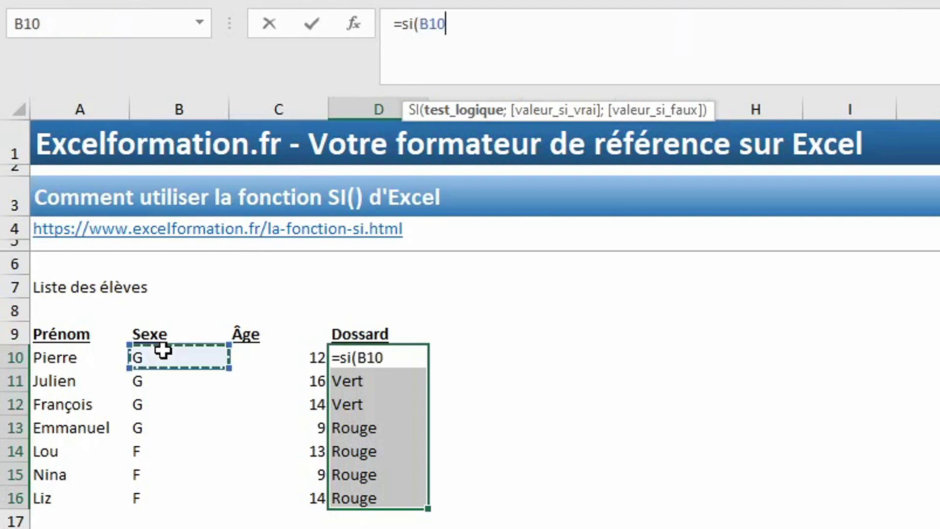
type("=\"G\";")
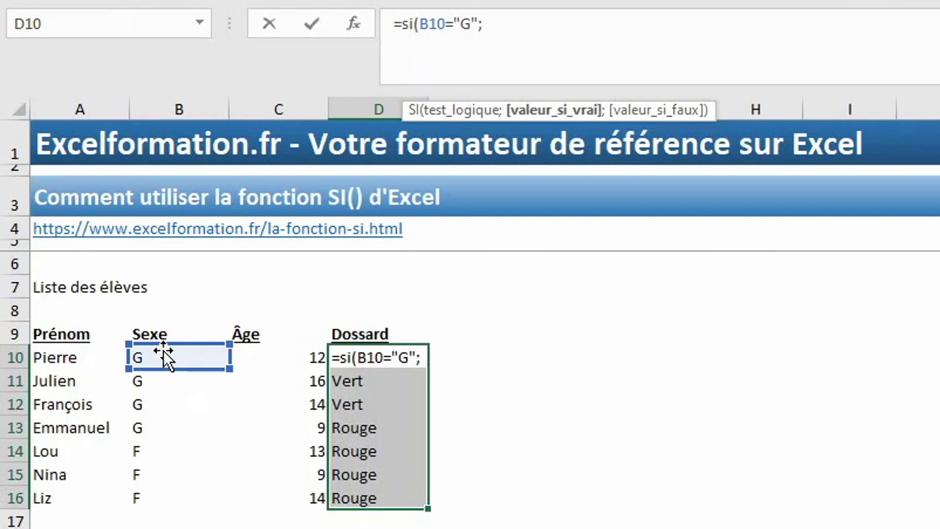
- Nest a second SI as the value if true, testing C10<=13 and returning "Vert" if true or "Jaune" if false
type("si(")
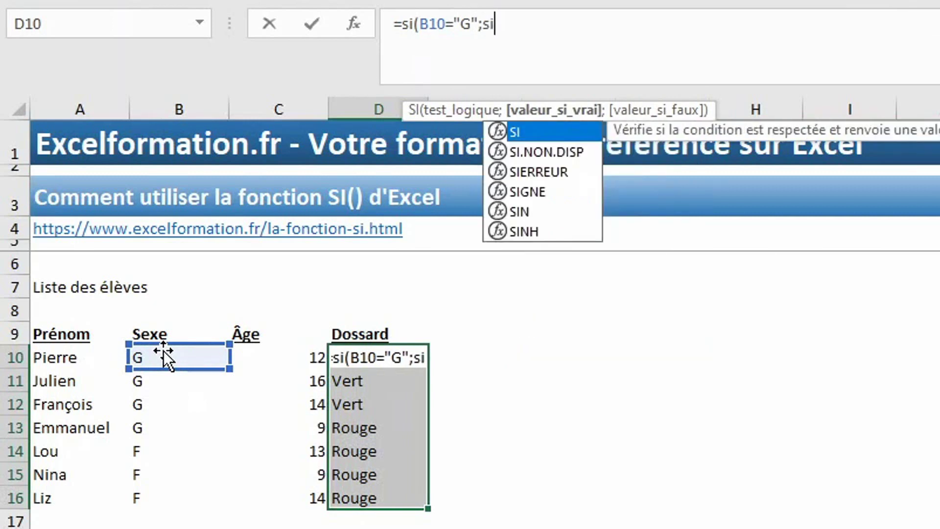
left_click(264, 358)
type("<=1")
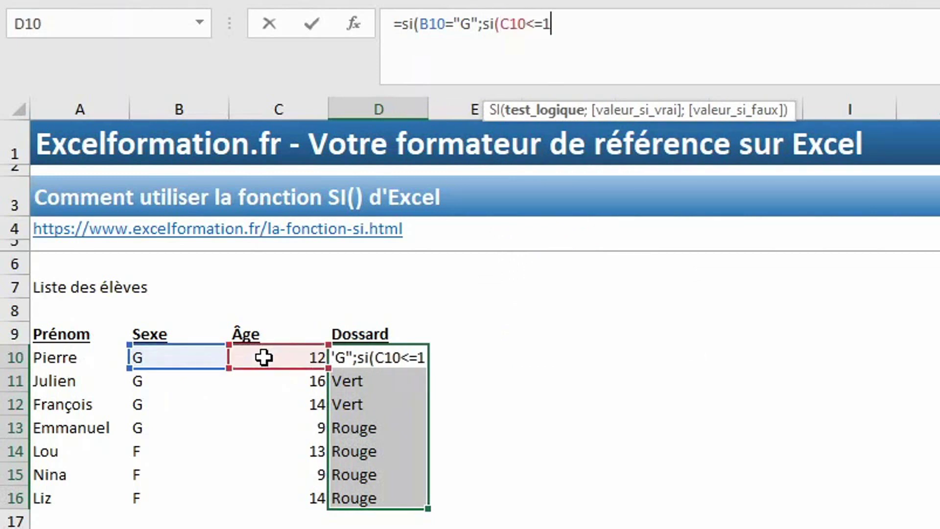
type("3;\"Ve")
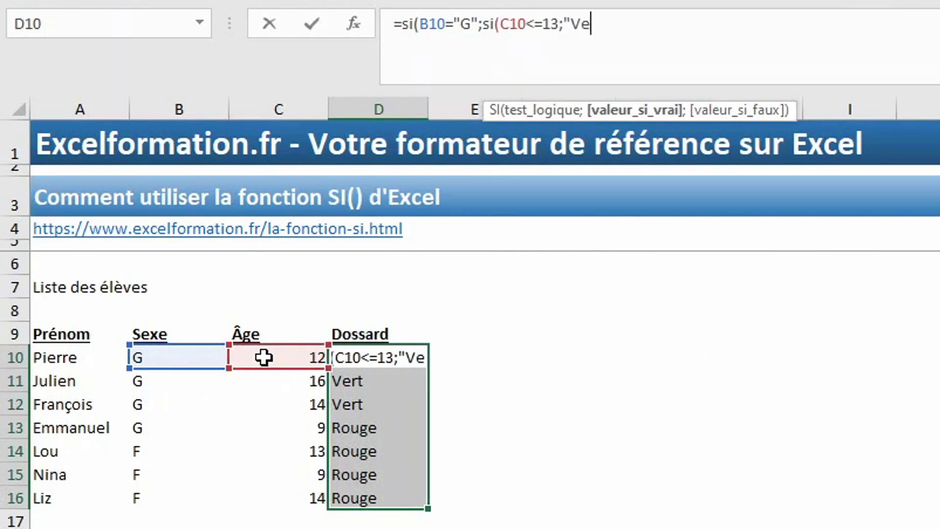
type("rt\";")
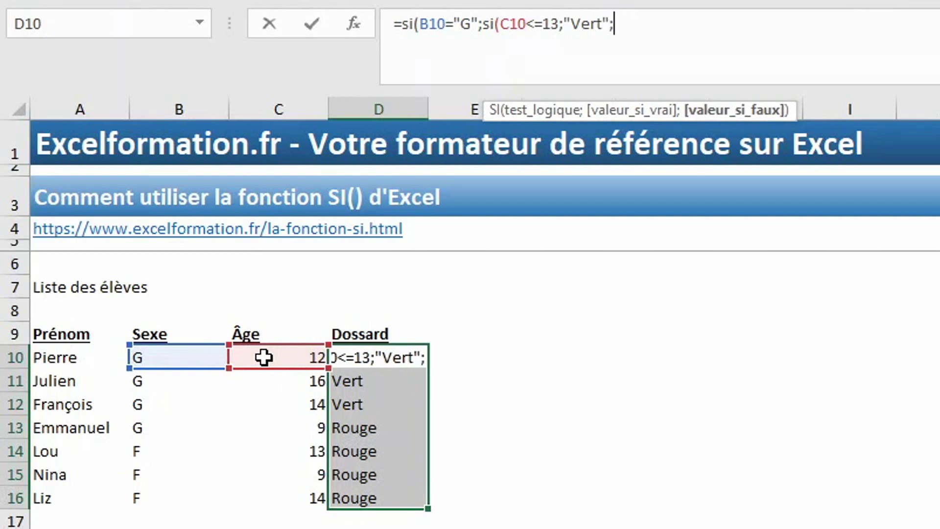
type("\"")
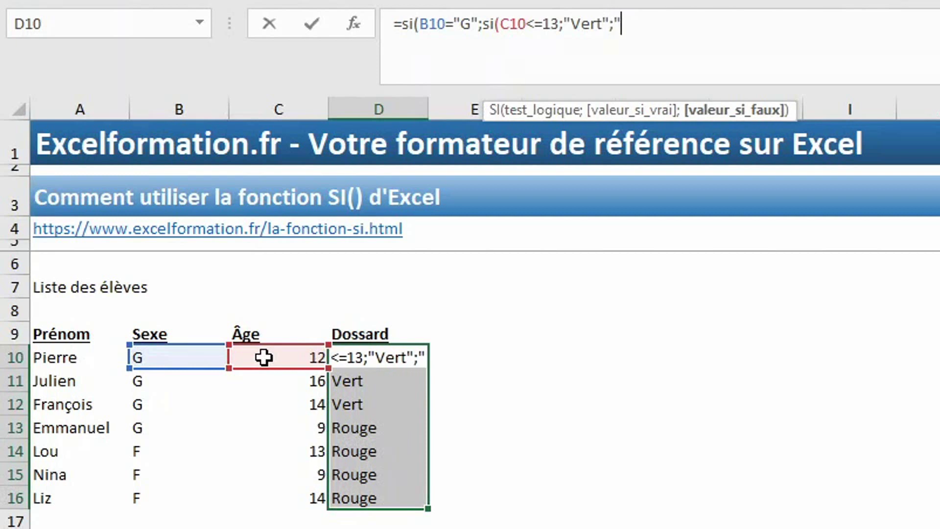
type("Jaune\")")
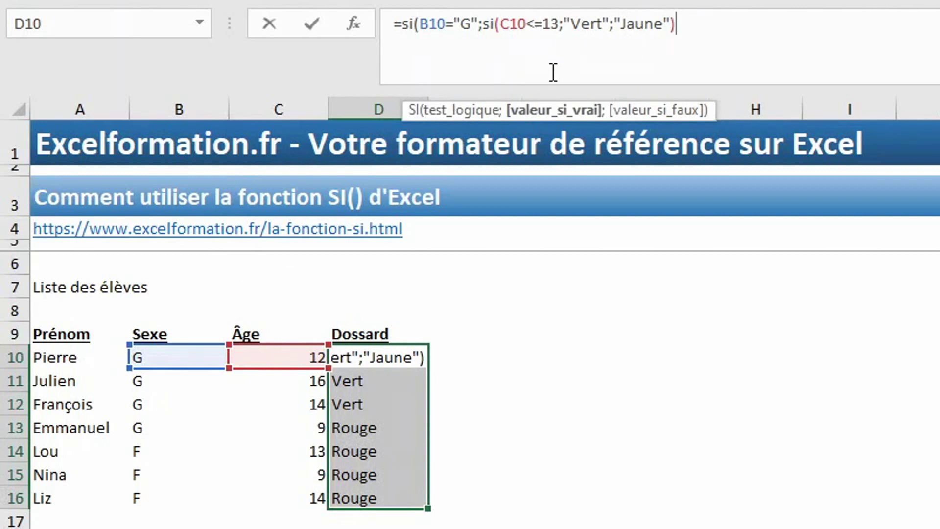
- Set the outer SI's value if false to "rouge" and apply the formula to D10:D16
type(";")
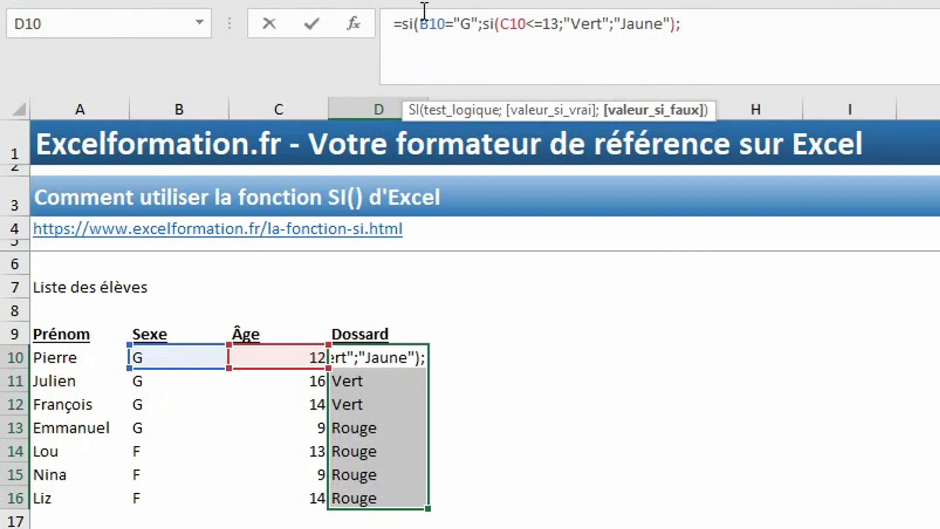
type("\"roug")
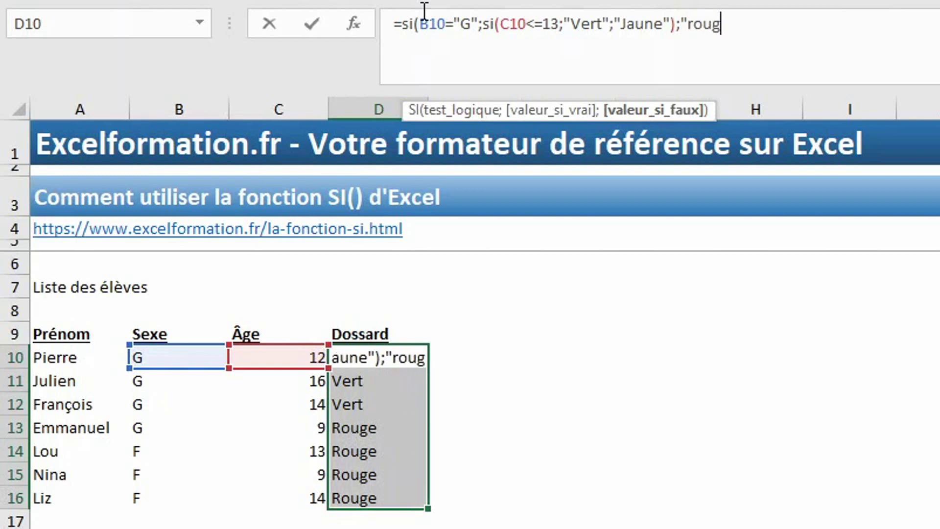
type("e\")")
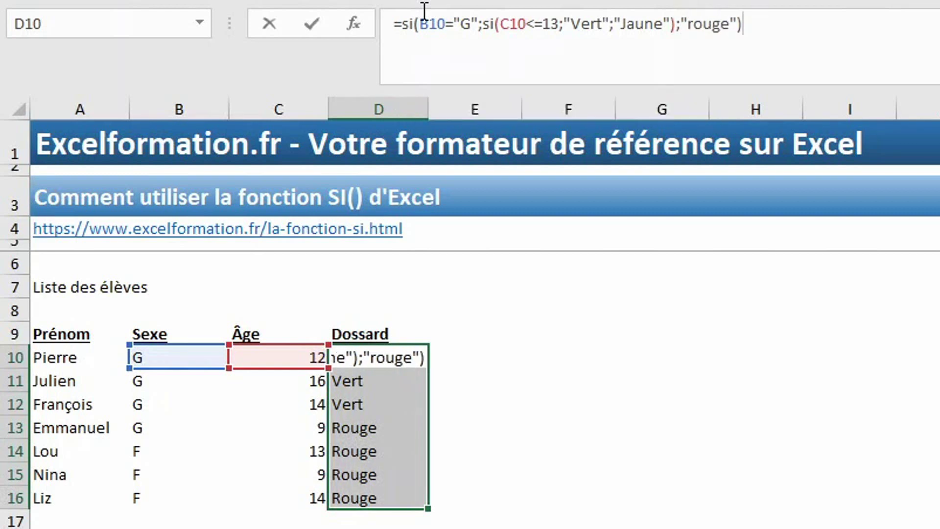
key("ctrl+Return")
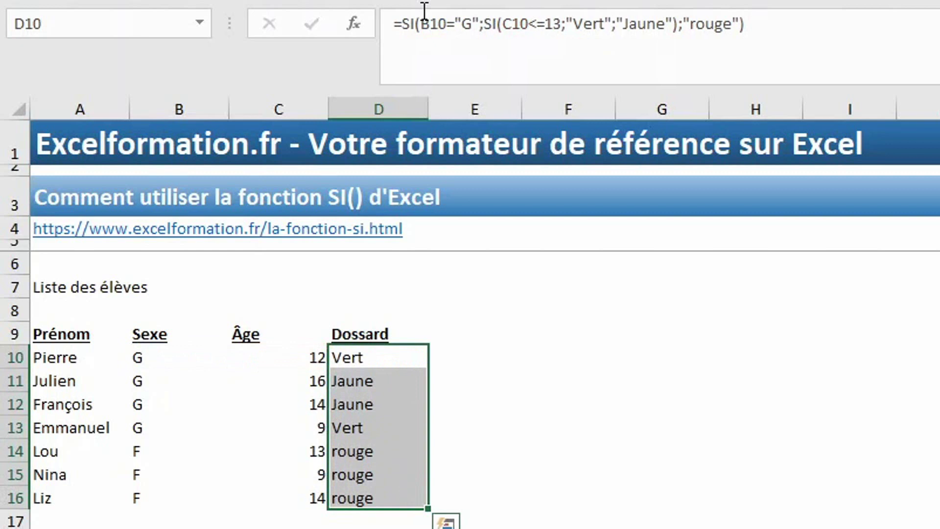